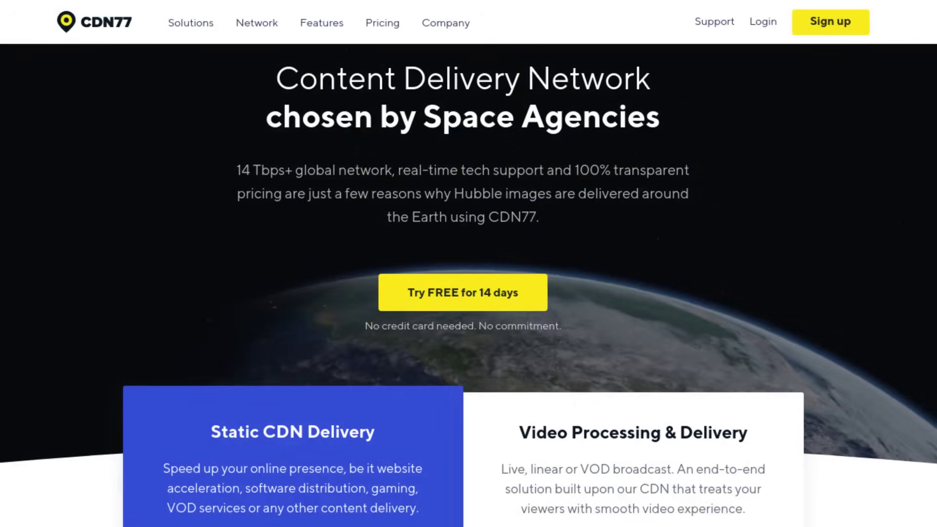
Step: Read through the CDN77 home page from the main banner down to the "Robust CDN meets latest technology" section
{"action": "scroll", "coordinate": [468, 263], "scroll_direction": "down", "scroll_amount": 2}
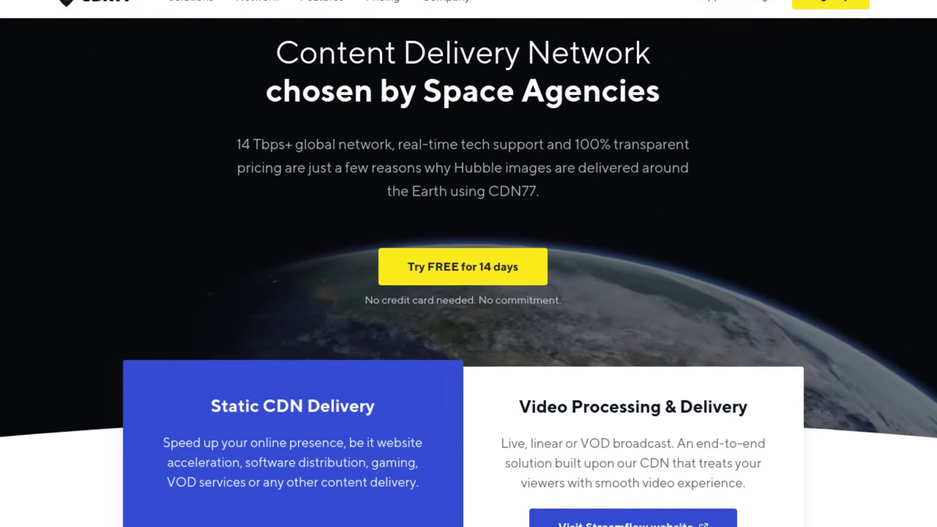
{"action": "scroll", "coordinate": [469, 264], "scroll_direction": "down", "scroll_amount": 2}
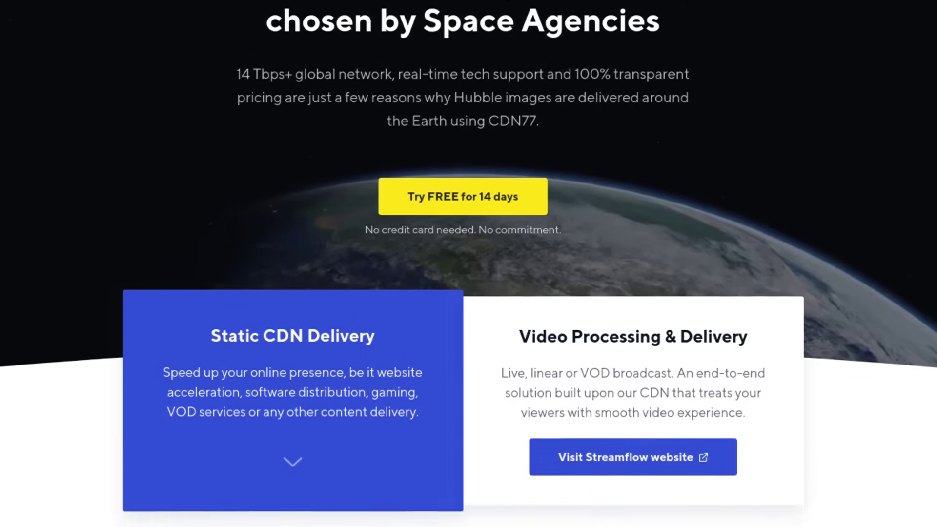
{"action": "scroll", "coordinate": [468, 263], "scroll_direction": "down", "scroll_amount": 2}
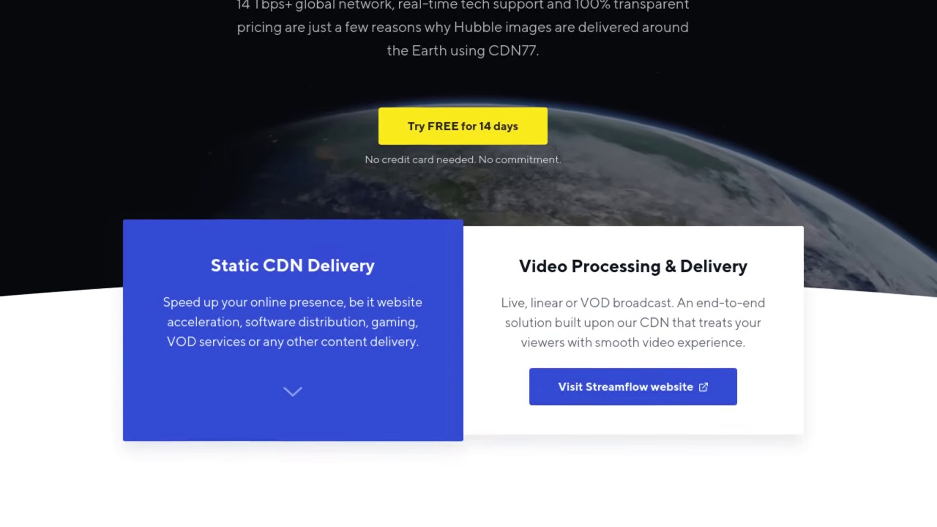
{"action": "scroll", "coordinate": [468, 264], "scroll_direction": "down", "scroll_amount": 2}
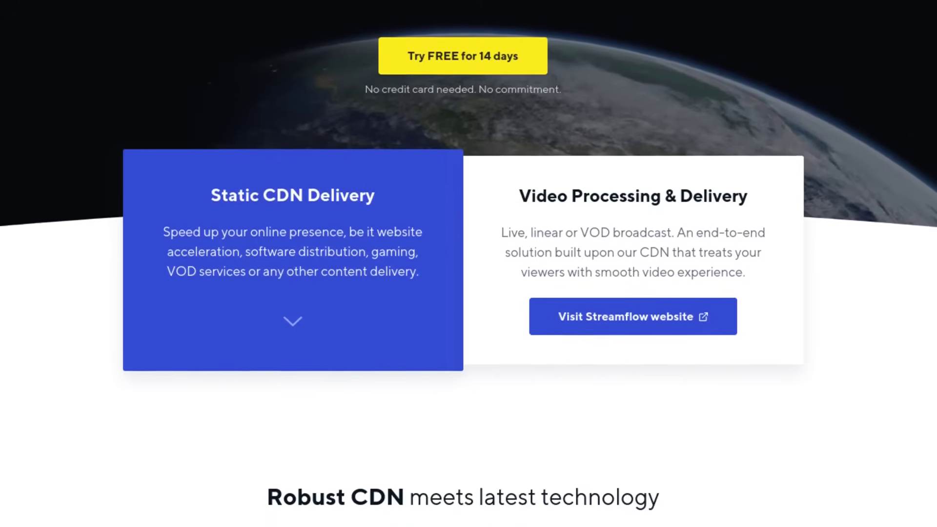
{"action": "scroll", "coordinate": [468, 264], "scroll_direction": "down", "scroll_amount": 2}
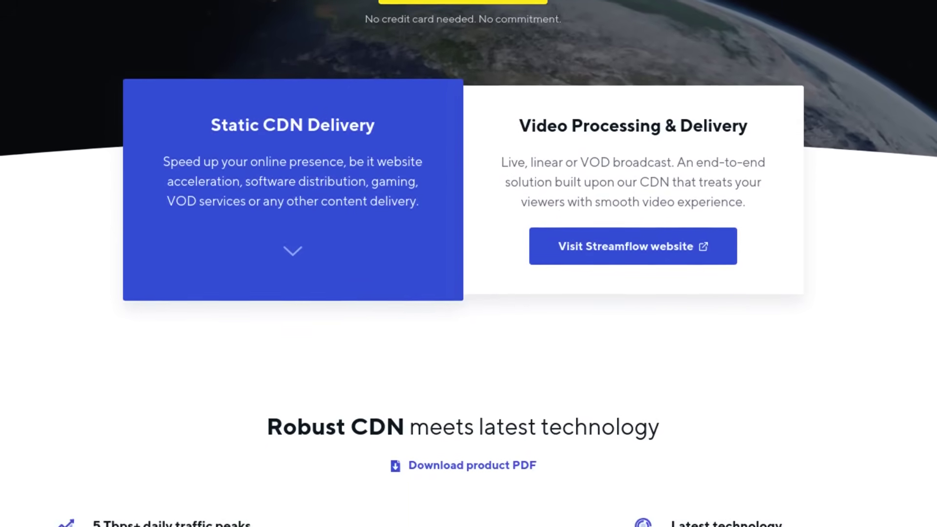
{"action": "scroll", "coordinate": [468, 263], "scroll_direction": "down", "scroll_amount": 2}
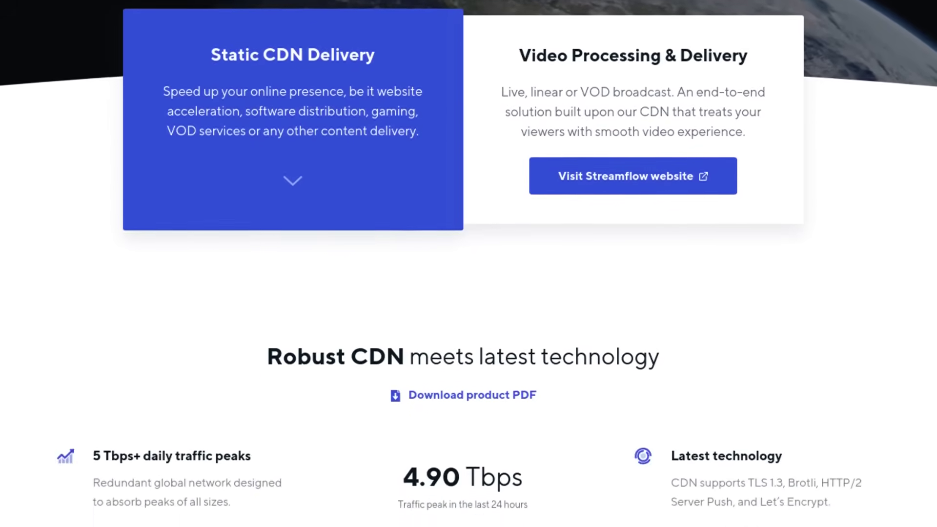
{"action": "scroll", "coordinate": [468, 264], "scroll_direction": "down", "scroll_amount": 2}
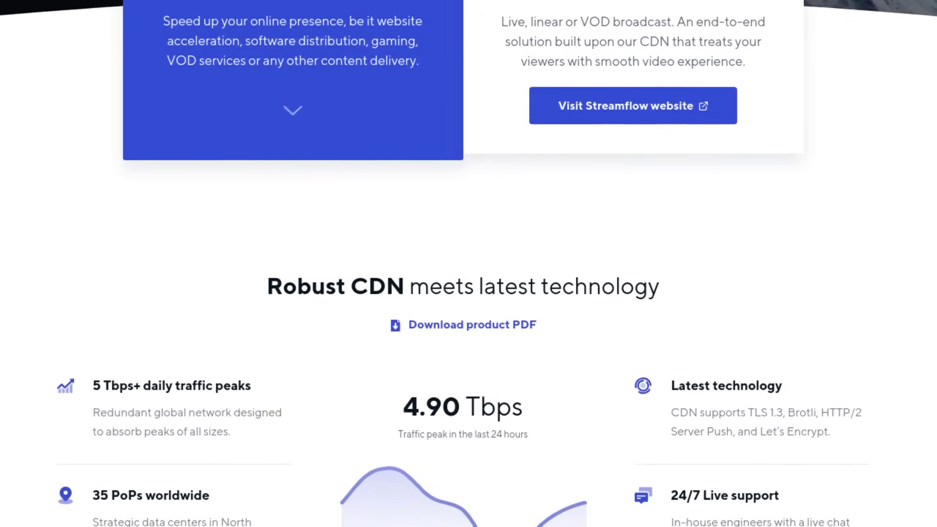
{"action": "scroll", "coordinate": [469, 263], "scroll_direction": "down", "scroll_amount": 1}
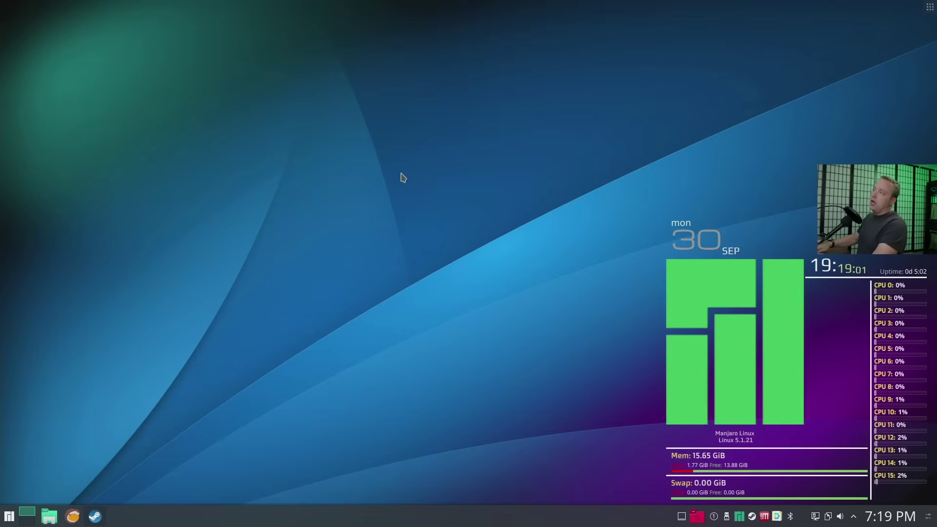
Step: Open a terminal and edit /etc/fstab in nano with sudo, entering the account password
{"action": "key", "text": "super"}
{"action": "key", "text": "super+Return"}
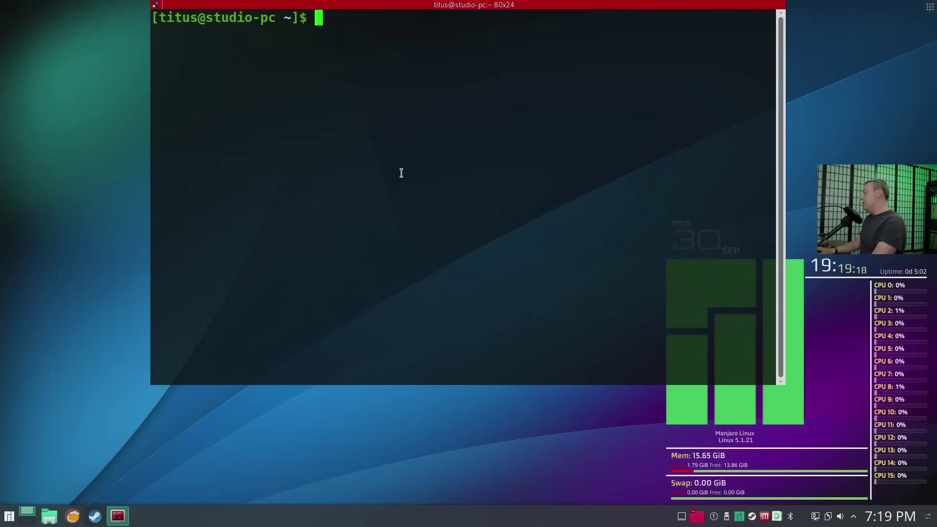
{"action": "type", "text": "nano /etc/"}
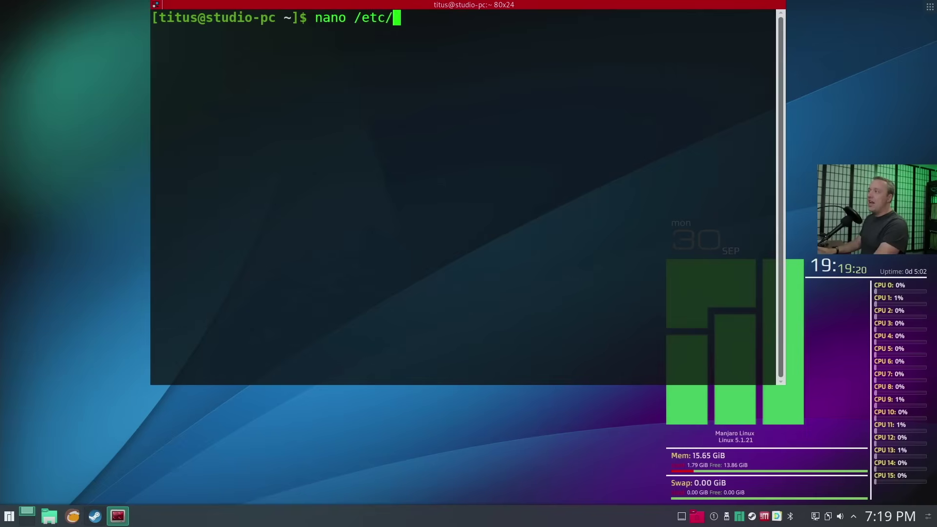
{"action": "type", "text": "fstab"}
{"action": "key", "text": "ctrl+a"}
{"action": "type", "text": "sudo"}
{"action": "key", "text": "Return"}
{"action": "key", "text": "Return"}
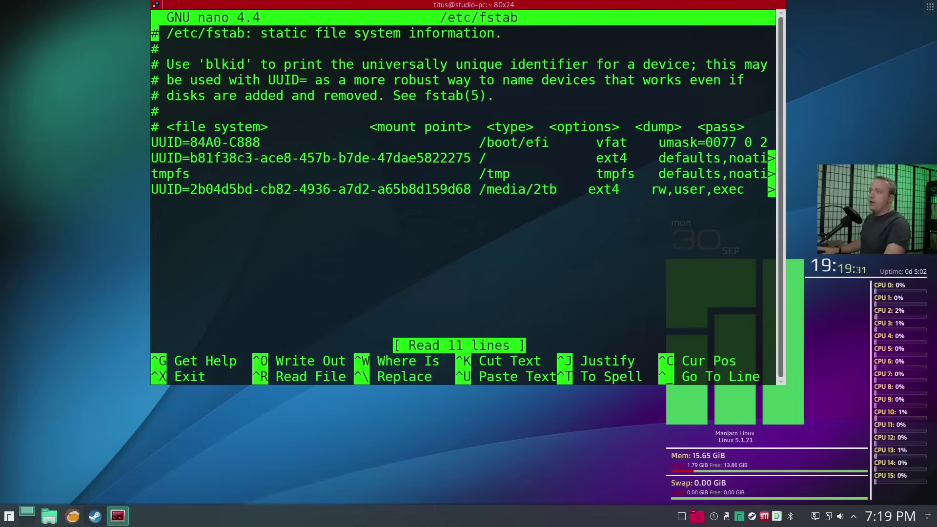
Step: Add the bogus mount option ",asdfas" after exec in the /media/2tb line of fstab, then save and close the file
{"action": "key", "text": "super+Up"}
{"action": "key", "text": "Down"}
{"action": "key", "text": "Down"}
{"action": "key", "text": "Down"}
{"action": "key", "text": "Down"}
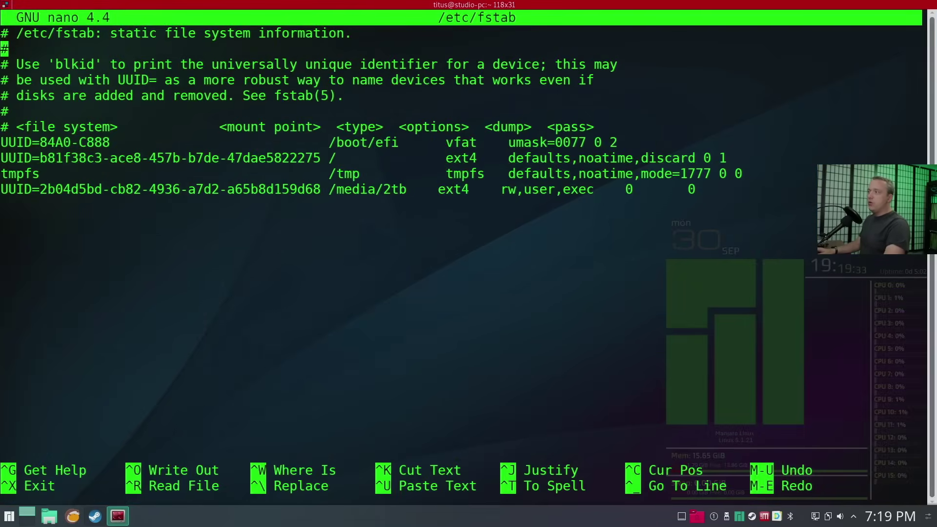
{"action": "key", "text": "Down"}
{"action": "key", "text": "Down"}
{"action": "key", "text": "Down"}
{"action": "key", "text": "Down"}
{"action": "key", "text": "Down"}
{"action": "key", "text": "Down"}
{"action": "key", "text": "Down"}
{"action": "key", "text": "Up"}
{"action": "key", "text": "End"}
{"action": "key", "text": "Left"}
{"action": "key", "text": "Left"}
{"action": "key", "text": "Left"}
{"action": "key", "text": "Left"}
{"action": "key", "text": "Left"}
{"action": "key", "text": "Left"}
{"action": "key", "text": "Left"}
{"action": "key", "text": "Left"}
{"action": "key", "text": "Left"}
{"action": "key", "text": "Left"}
{"action": "key", "text": "Left"}
{"action": "key", "text": "Left"}
{"action": "key", "text": "Right"}
{"action": "key", "text": "Right"}
{"action": "key", "text": "Right"}
{"action": "key", "text": "Right"}
{"action": "key", "text": "Right"}
{"action": "key", "text": "Right"}
{"action": "key", "text": "Right"}
{"action": "key", "text": "Right"}
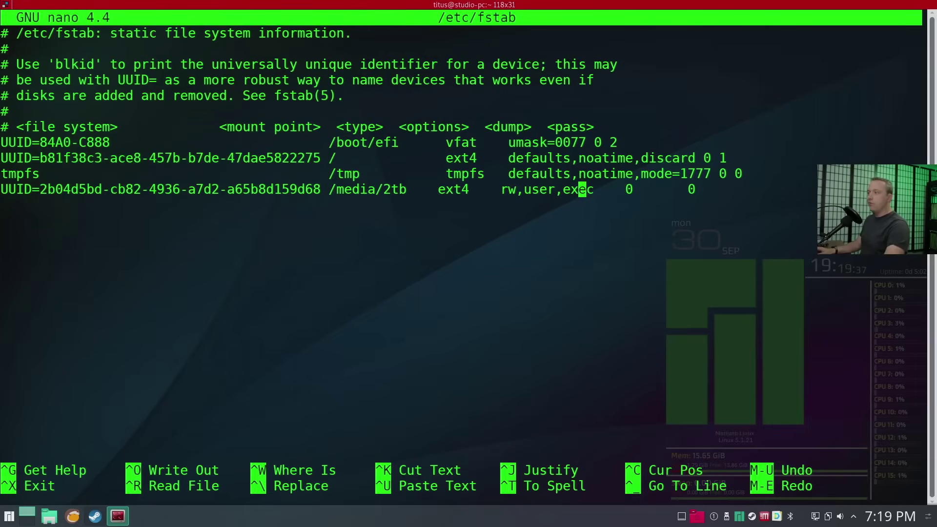
{"action": "type", "text": ",asdfas"}
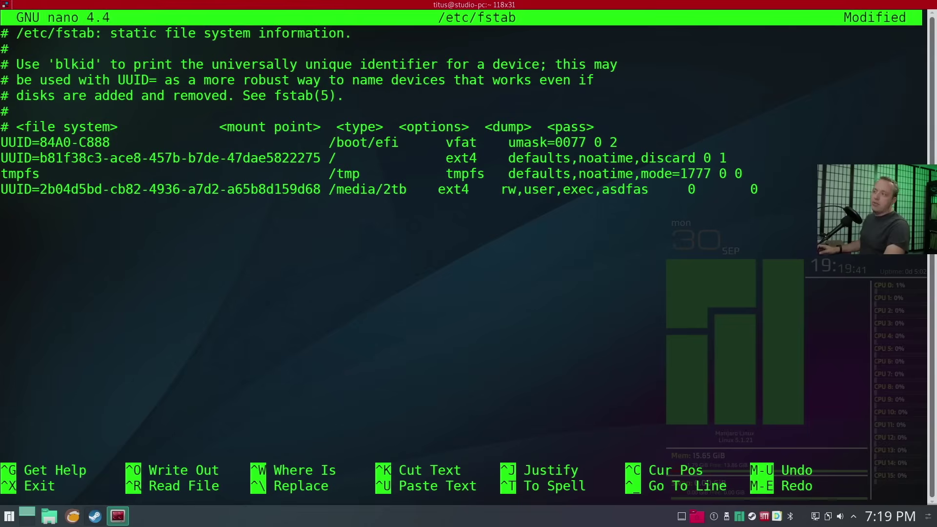
{"action": "key", "text": "ctrl+o"}
{"action": "key", "text": "Return"}
{"action": "key", "text": "ctrl+x"}
Step: Reboot the machine with sudo and log in to the emergency maintenance shell with the root password
{"action": "type", "text": "sudo reboot"}
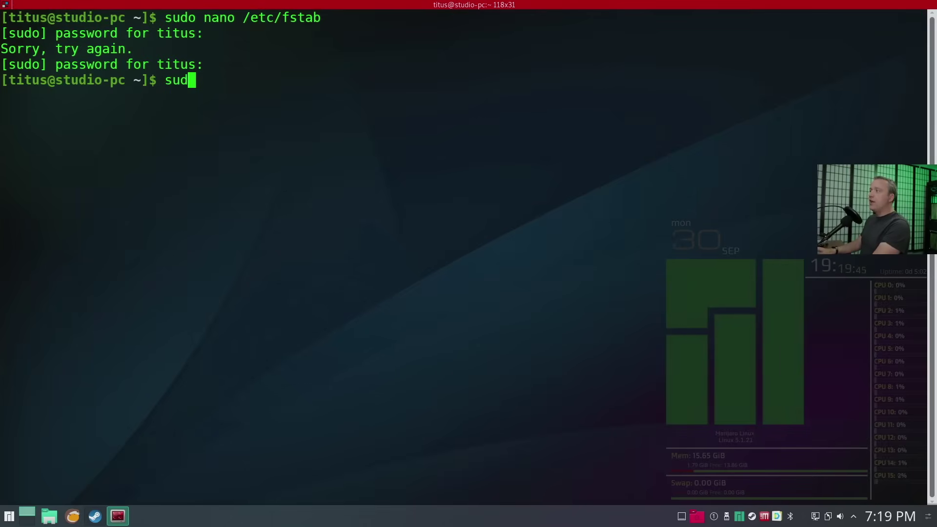
{"action": "key", "text": "Return"}
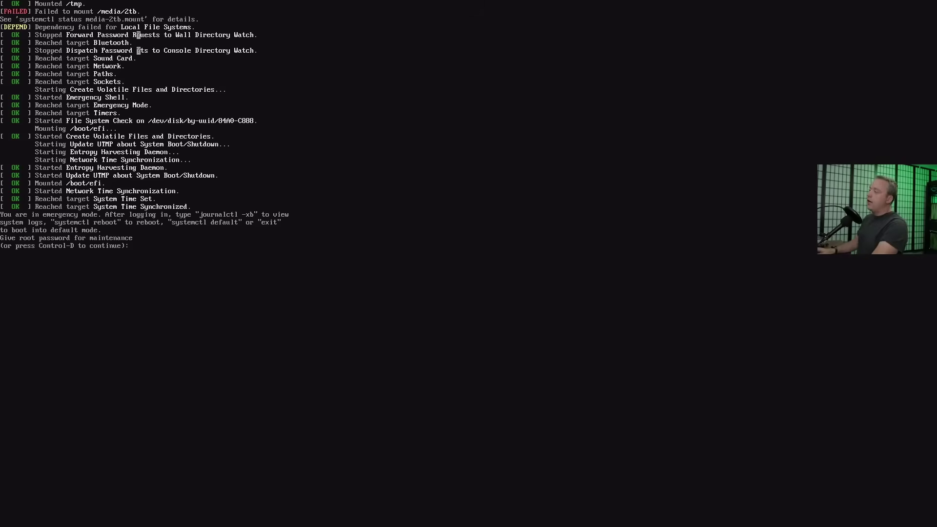
{"action": "key", "text": "Return"}
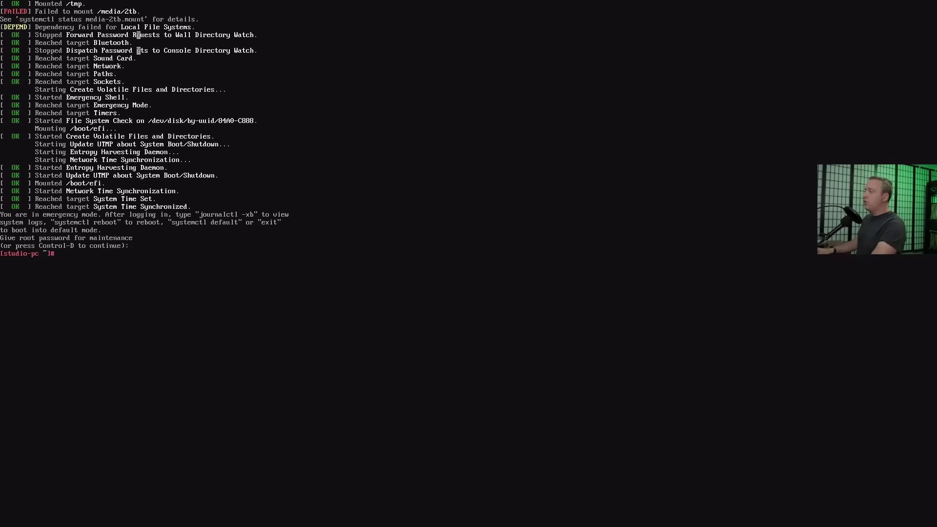
Step: Examine /etc/fstab in nano from the emergency shell and close it without editing
{"action": "type", "text": "nano"}
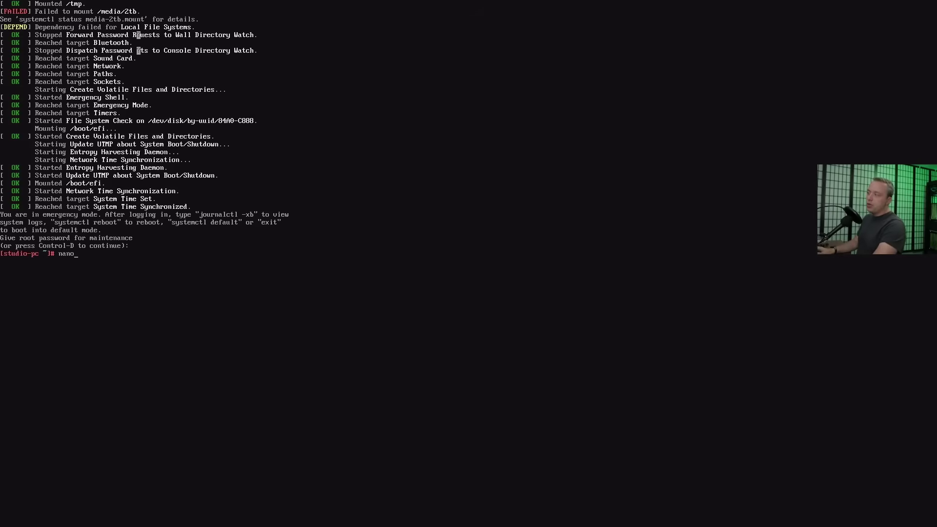
{"action": "type", "text": " /etc/fstab"}
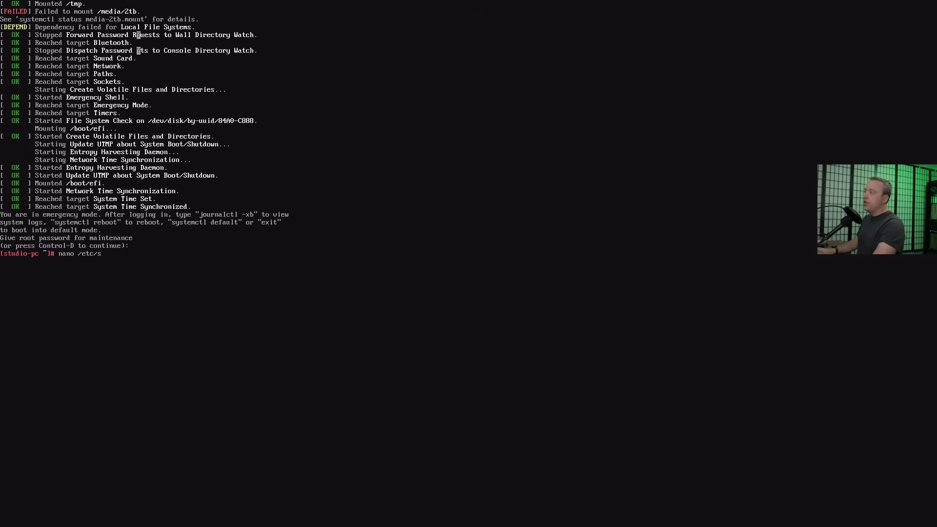
{"action": "key", "text": "Return"}
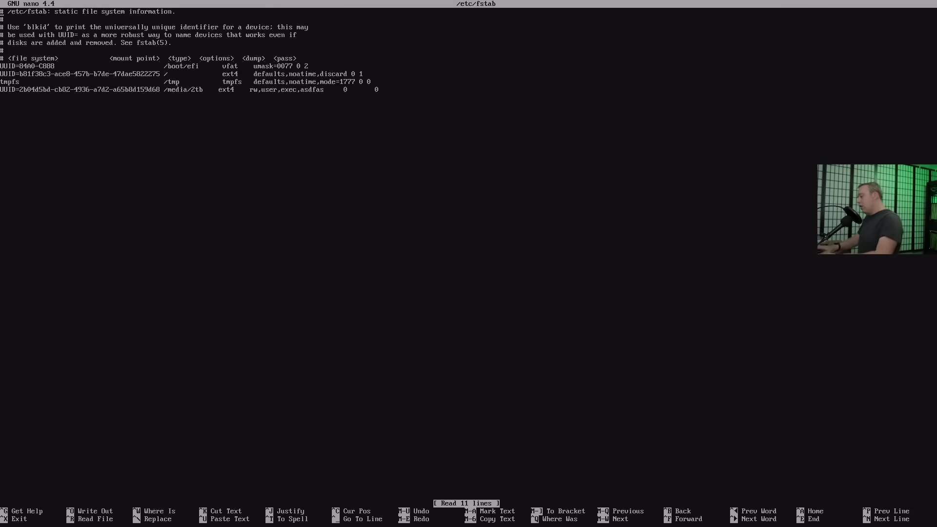
{"action": "key", "text": "ctrl+u"}
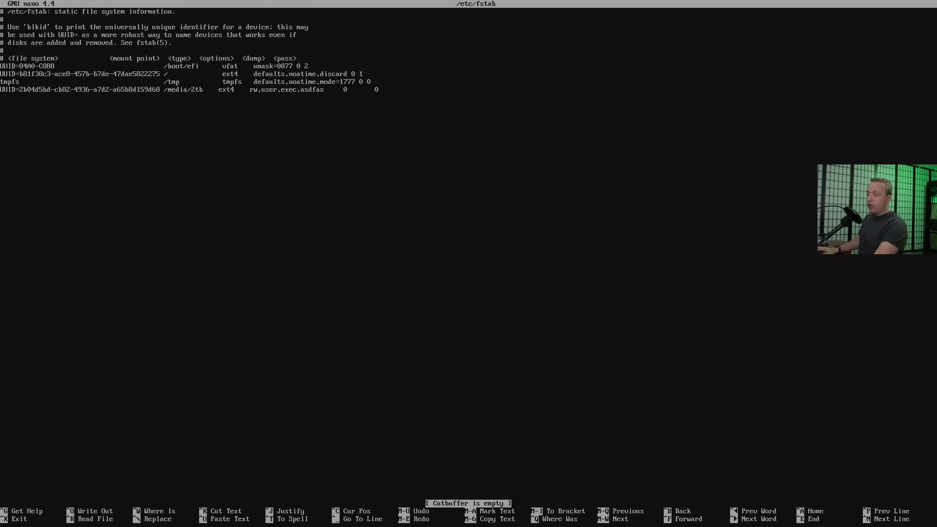
{"action": "key", "text": "ctrl+x"}
Step: Reboot and open the boot commands of the Manjaro Linux kernel 5.1.21-1 entry from GRUB's advanced options
{"action": "type", "text": "reboot"}
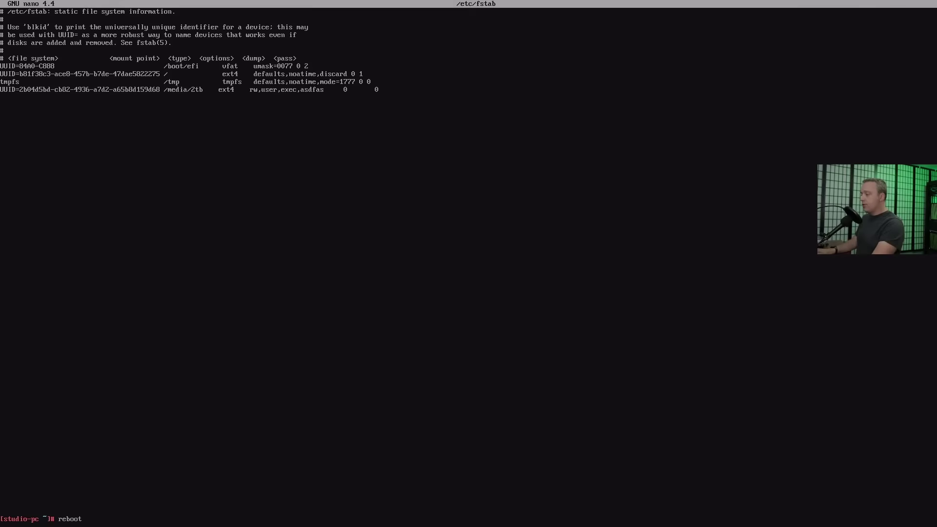
{"action": "key", "text": "Return"}
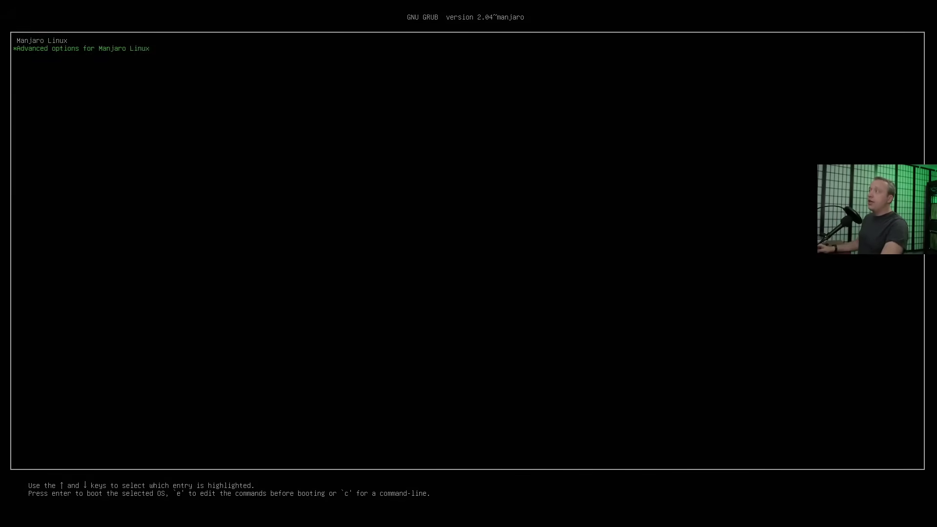
{"action": "key", "text": "Return"}
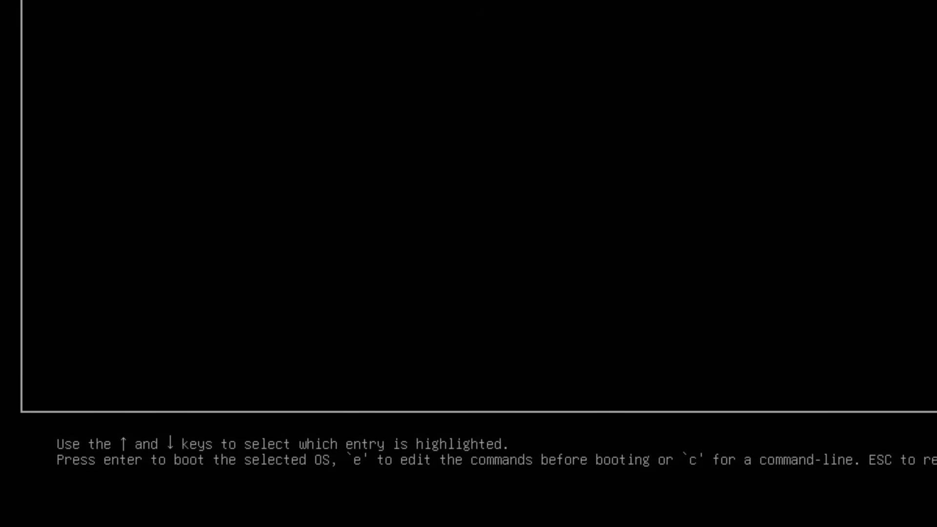
{"action": "key", "text": "e"}
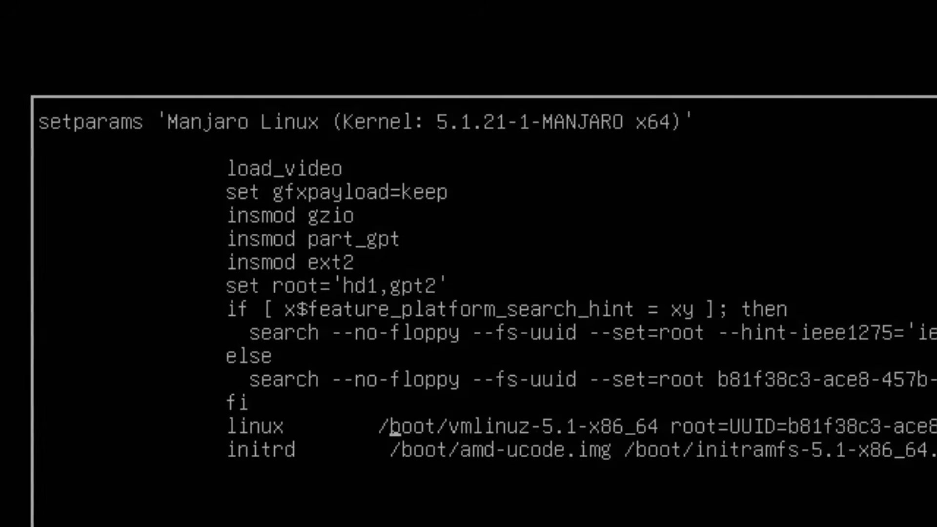
Step: Replace the kernel parameters after udev.log_priority=3 on the linux line with init=/bin/bash and boot the edited entry
{"action": "key", "text": "Right"}
{"action": "key", "text": "Right"}
{"action": "key", "text": "Right"}
{"action": "key", "text": "Right"}
{"action": "key", "text": "Right"}
{"action": "key", "text": "Right"}
{"action": "key", "text": "Right"}
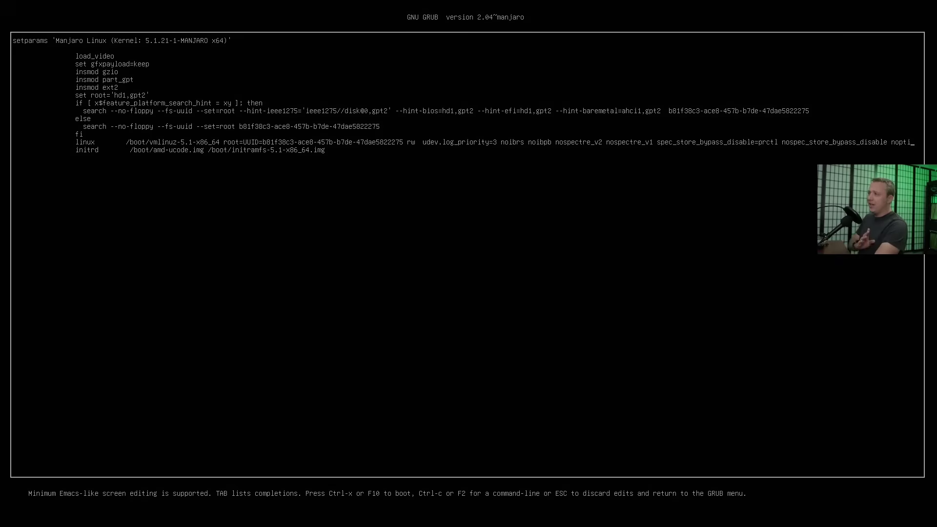
{"action": "key", "text": "BackSpace"}
{"action": "key", "text": "BackSpace"}
{"action": "key", "text": "BackSpace"}
{"action": "key", "text": "BackSpace"}
{"action": "key", "text": "BackSpace"}
{"action": "key", "text": "BackSpace"}
{"action": "key", "text": "BackSpace"}
{"action": "key", "text": "BackSpace"}
{"action": "key", "text": "BackSpace"}
{"action": "key", "text": "BackSpace"}
{"action": "key", "text": "BackSpace"}
{"action": "key", "text": "BackSpace"}
{"action": "key", "text": "BackSpace"}
{"action": "key", "text": "BackSpace"}
{"action": "key", "text": "BackSpace"}
{"action": "key", "text": "BackSpace"}
{"action": "key", "text": "BackSpace"}
{"action": "key", "text": "BackSpace"}
{"action": "key", "text": "BackSpace"}
{"action": "key", "text": "BackSpace"}
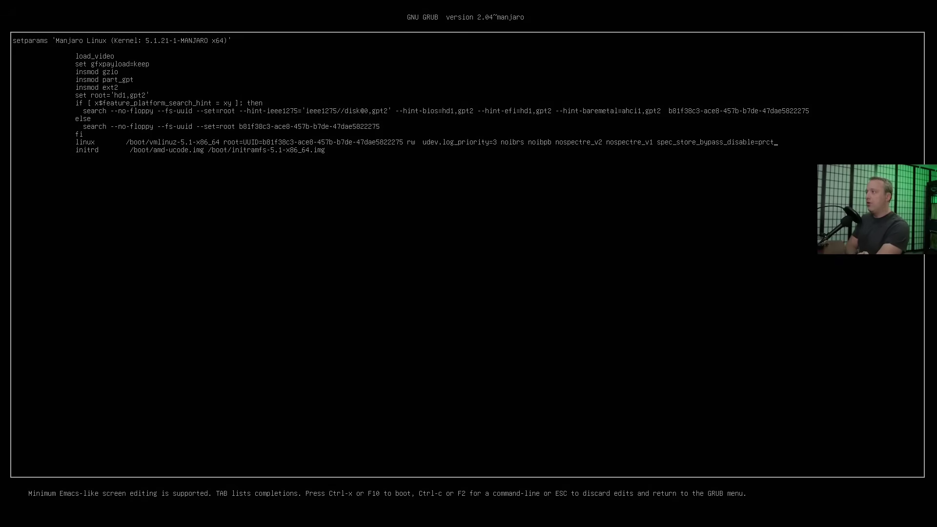
{"action": "key", "text": "BackSpace"}
{"action": "key", "text": "BackSpace"}
{"action": "key", "text": "BackSpace"}
{"action": "key", "text": "BackSpace"}
{"action": "key", "text": "BackSpace"}
{"action": "key", "text": "BackSpace"}
{"action": "key", "text": "BackSpace"}
{"action": "key", "text": "BackSpace"}
{"action": "key", "text": "BackSpace"}
{"action": "key", "text": "BackSpace"}
{"action": "key", "text": "BackSpace"}
{"action": "key", "text": "BackSpace"}
{"action": "key", "text": "BackSpace"}
{"action": "key", "text": "BackSpace"}
{"action": "key", "text": "BackSpace"}
{"action": "key", "text": "BackSpace"}
{"action": "key", "text": "BackSpace"}
{"action": "key", "text": "BackSpace"}
{"action": "key", "text": "BackSpace"}
{"action": "key", "text": "BackSpace"}
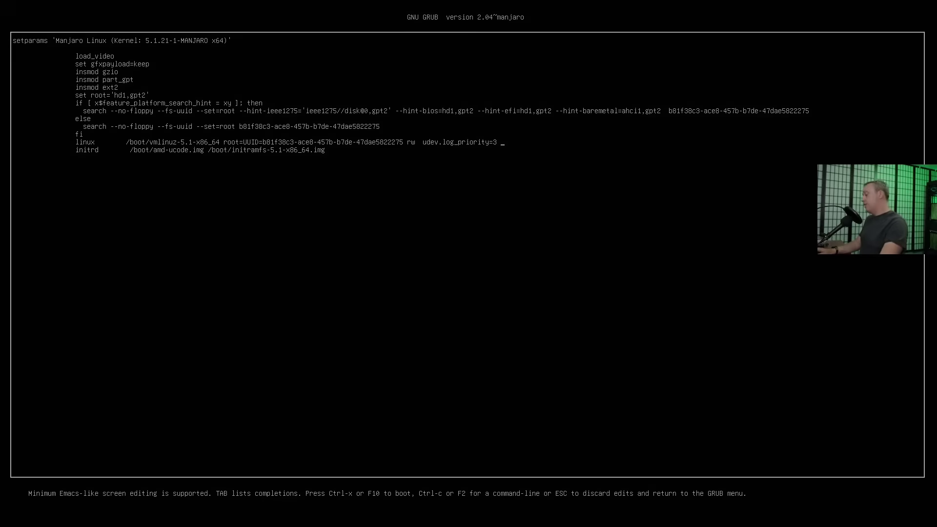
{"action": "type", "text": "init=/bin/bash"}
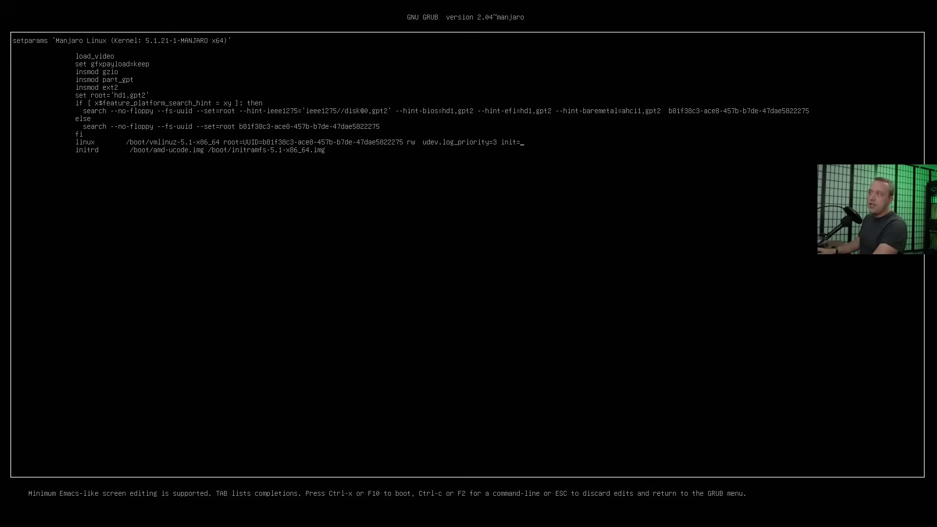
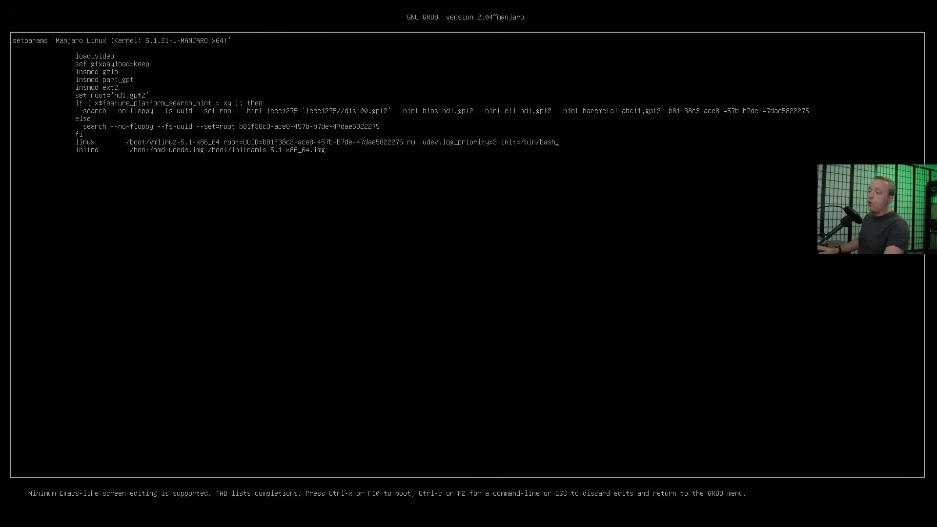
{"action": "key", "text": "ctrl+x"}
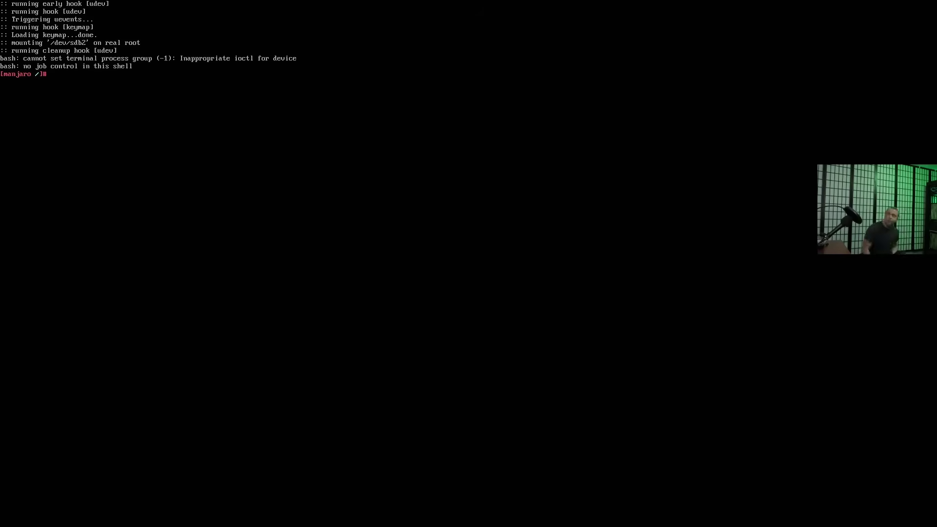
Step: Open /etc/fstab in nano from the root bash shell
{"action": "type", "text": "nan"}
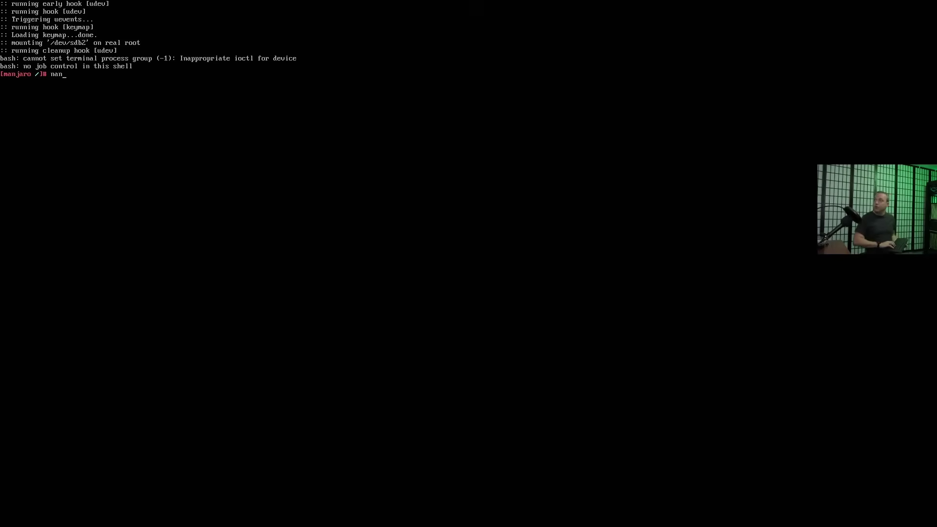
{"action": "type", "text": "o /et"}
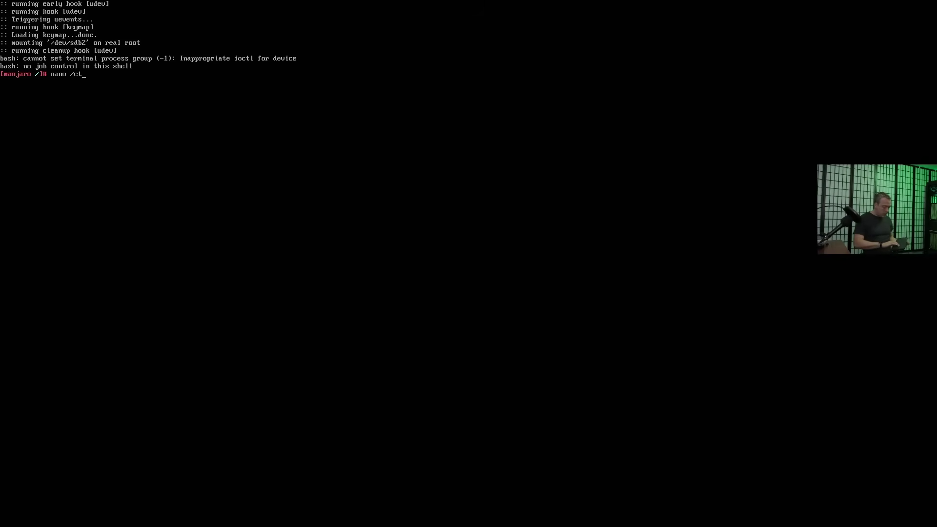
{"action": "type", "text": "c/fstab"}
{"action": "key", "text": "Return"}
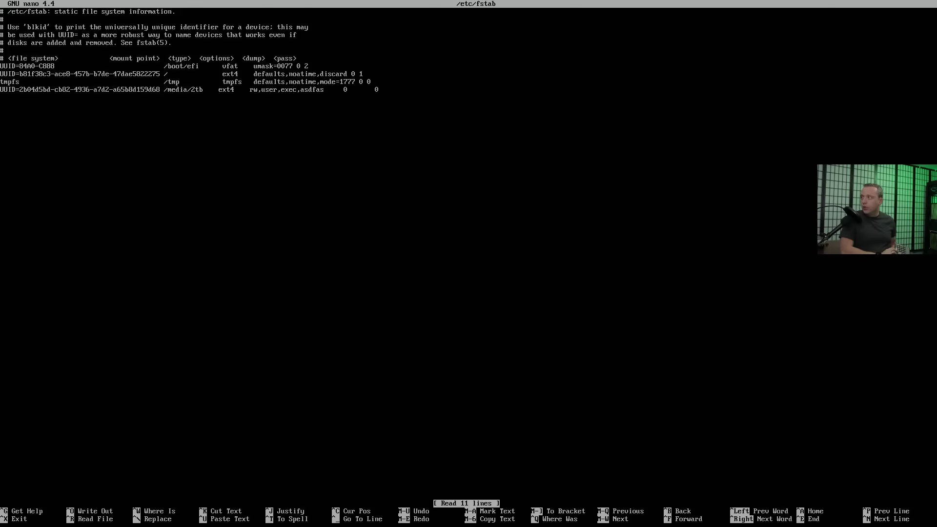
Step: Delete the bogus ",asdfas" option from the /media/2tb line, leaving rw,user,exec as its mount options
{"action": "key", "text": "Delete"}
{"action": "key", "text": "Delete"}
{"action": "key", "text": "Delete"}
{"action": "key", "text": "Delete"}
{"action": "key", "text": "Delete"}
{"action": "key", "text": "Delete"}
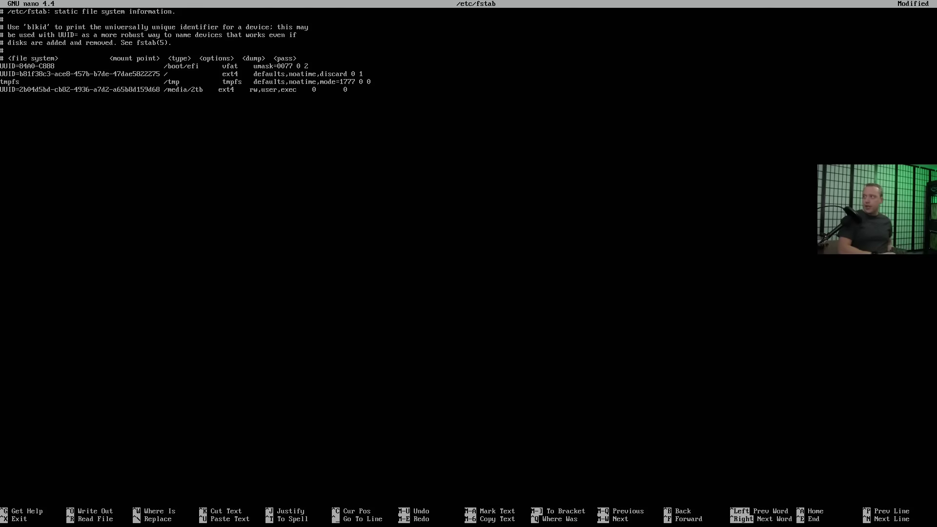
Step: Save the repaired /etc/fstab under the same name and exit nano
{"action": "key", "text": "ctrl+o"}
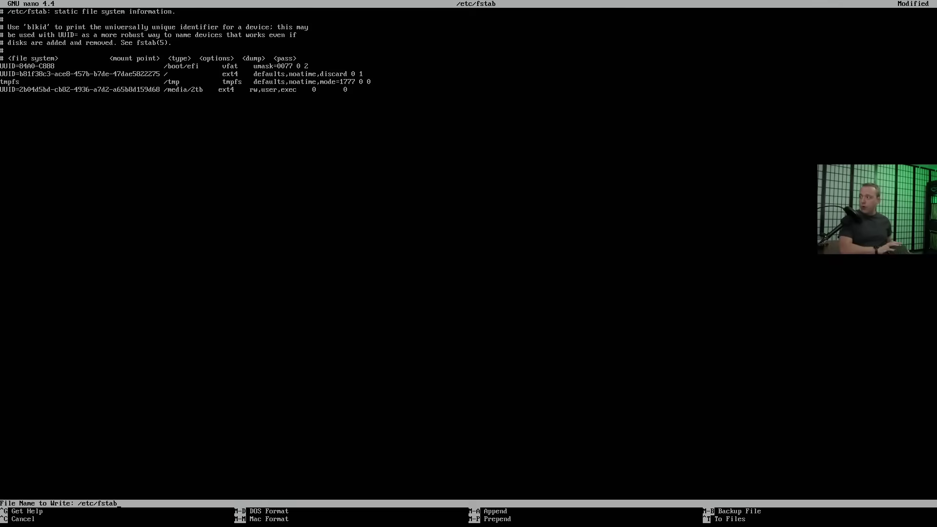
{"action": "key", "text": "Return"}
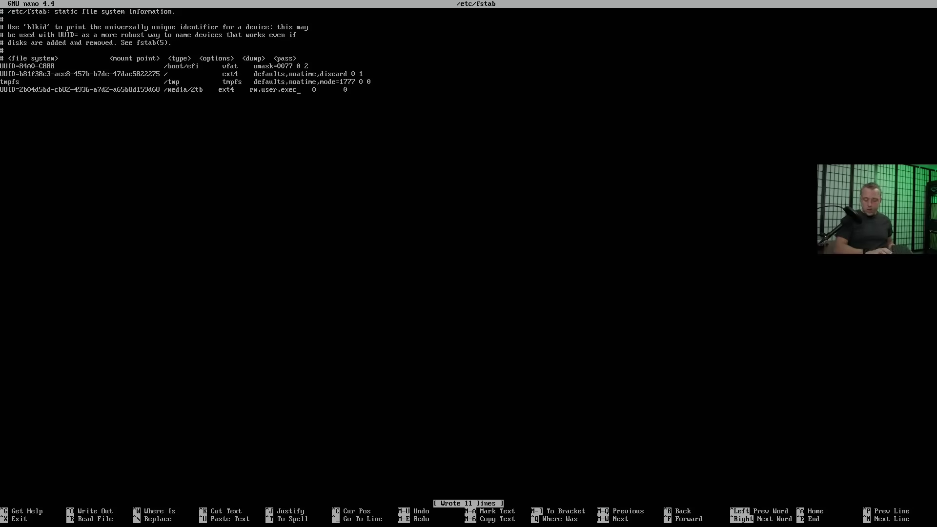
{"action": "key", "text": "ctrl+x"}
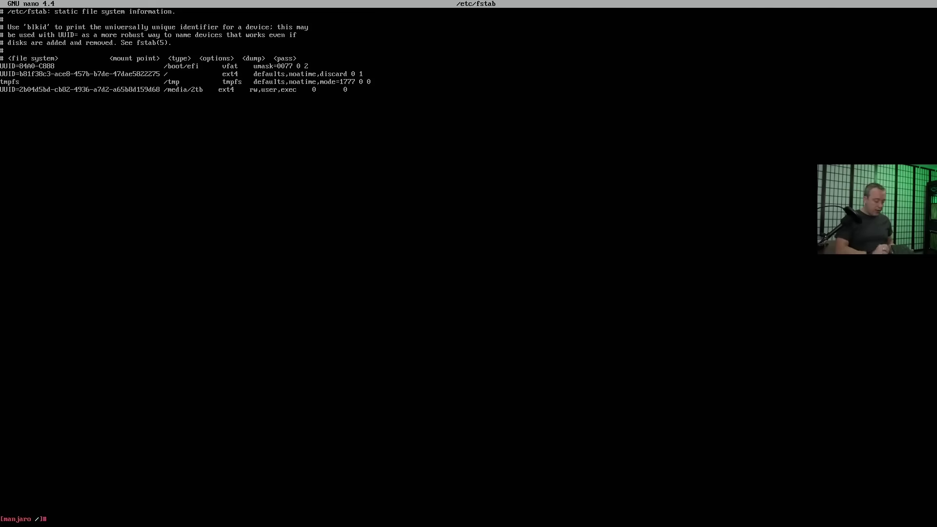
Step: Reboot the machine from the root bash shell with the reboot command
{"action": "type", "text": "rebb"}
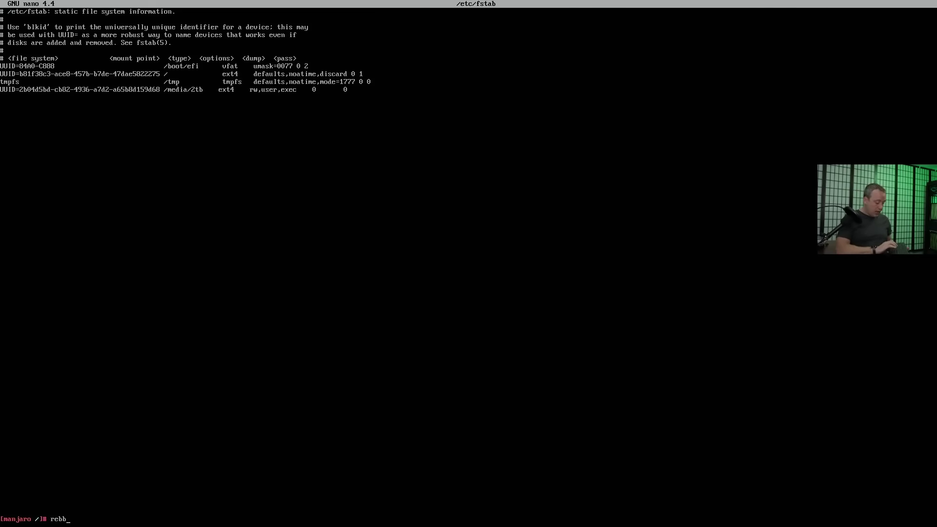
{"action": "key", "text": "BackSpace"}
{"action": "type", "text": "oot"}
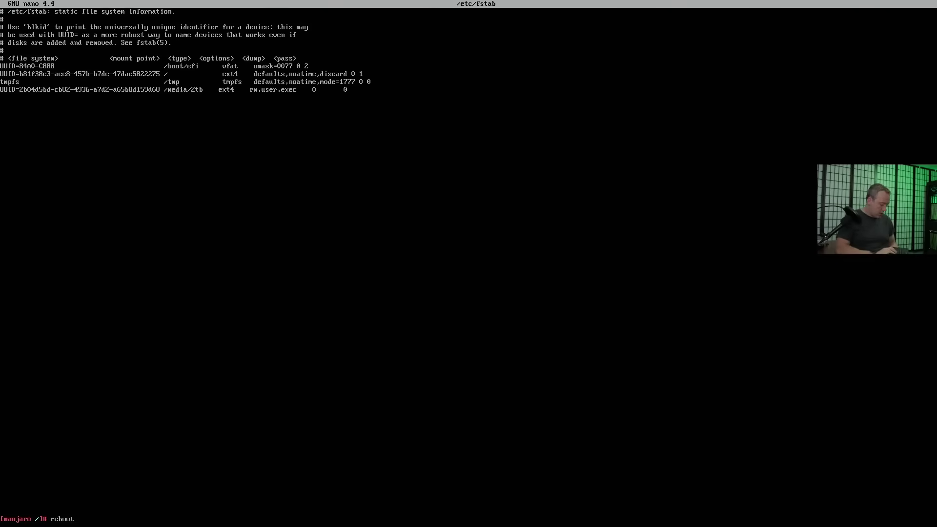
{"action": "key", "text": "Return"}
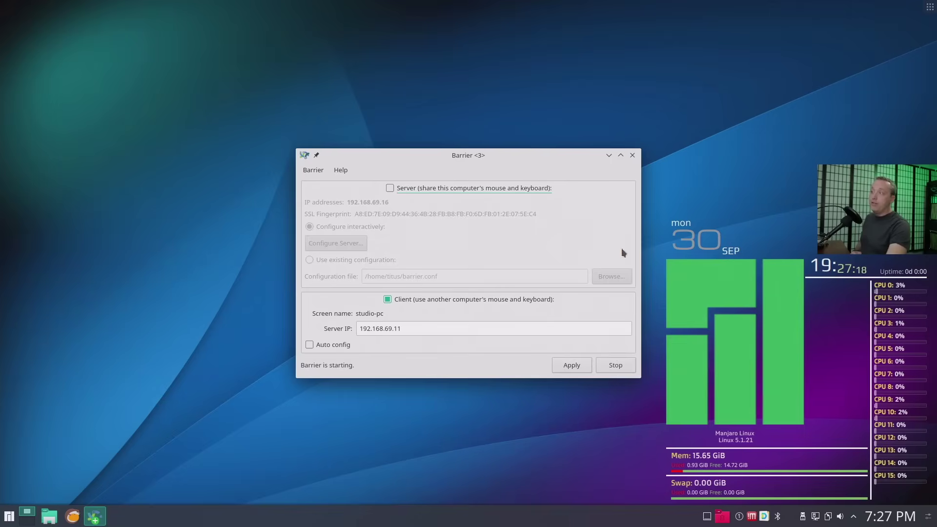
Step: Close the Barrier window, switch to the tty2 text console, and log in with the username and account password
{"action": "left_click", "coordinate": [632, 155]}
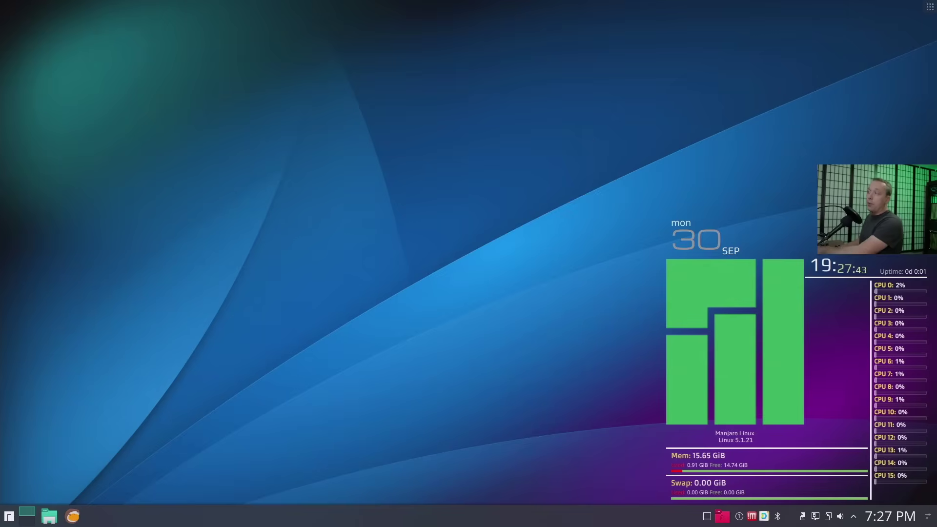
{"action": "key", "text": "ctrl+alt+F2"}
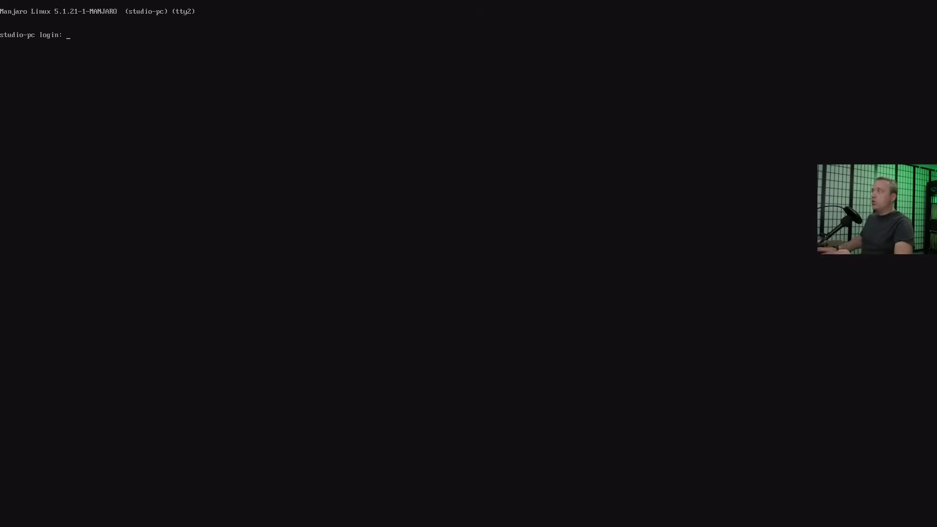
{"action": "type", "text": "titus"}
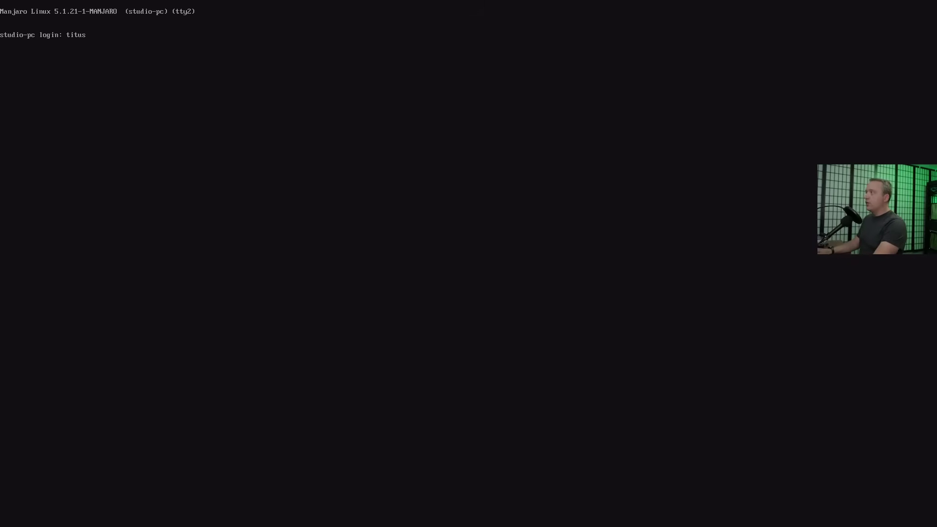
{"action": "key", "text": "Return"}
{"action": "key", "text": "Return"}
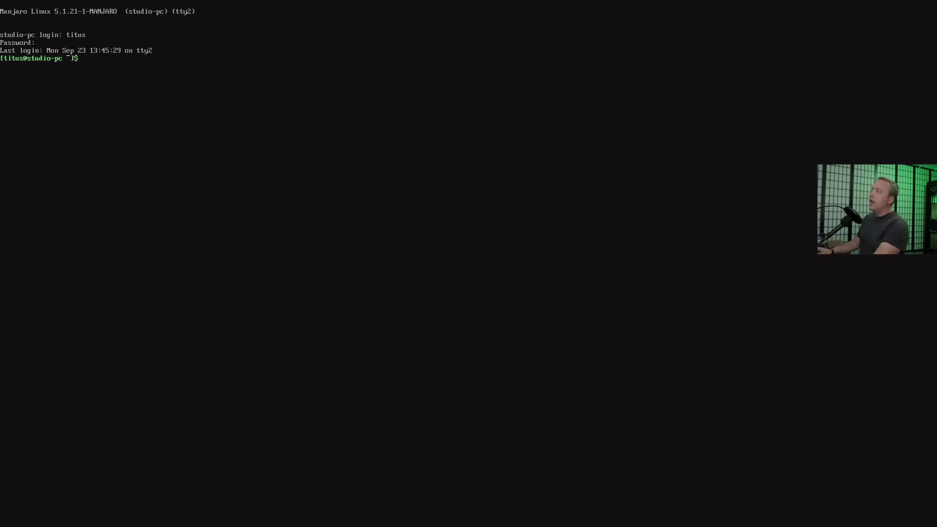
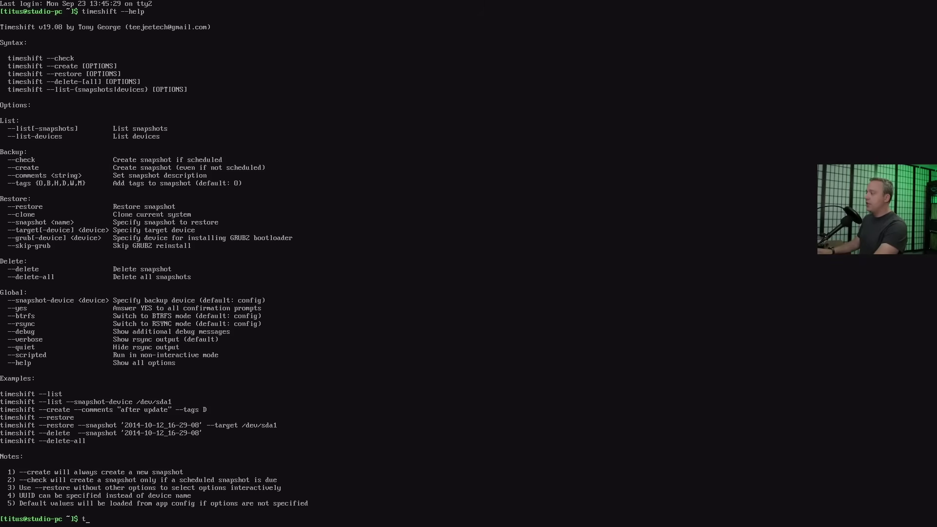
Step: List the Timeshift snapshots with timeshift --list, running it again with sudo for admin access
{"action": "type", "text": "imeshift --list"}
{"action": "key", "text": "Return"}
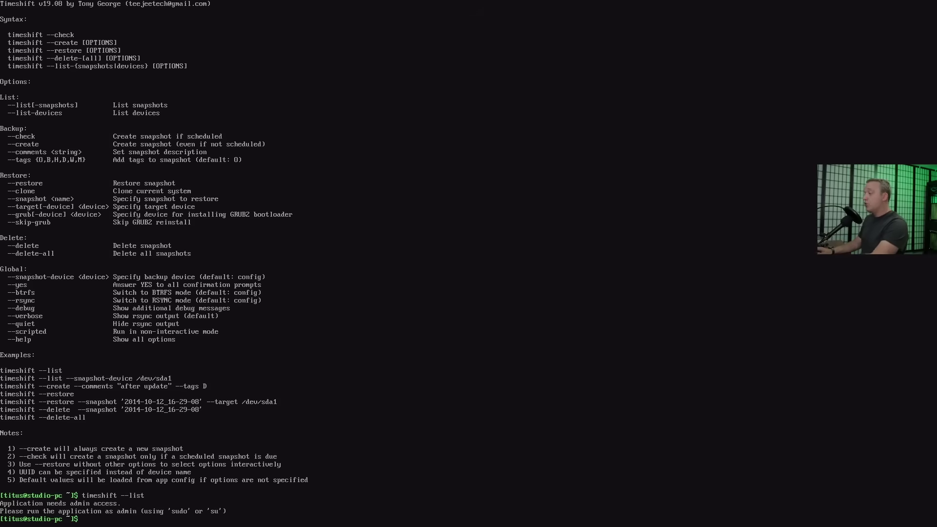
{"action": "type", "text": "sudo"}
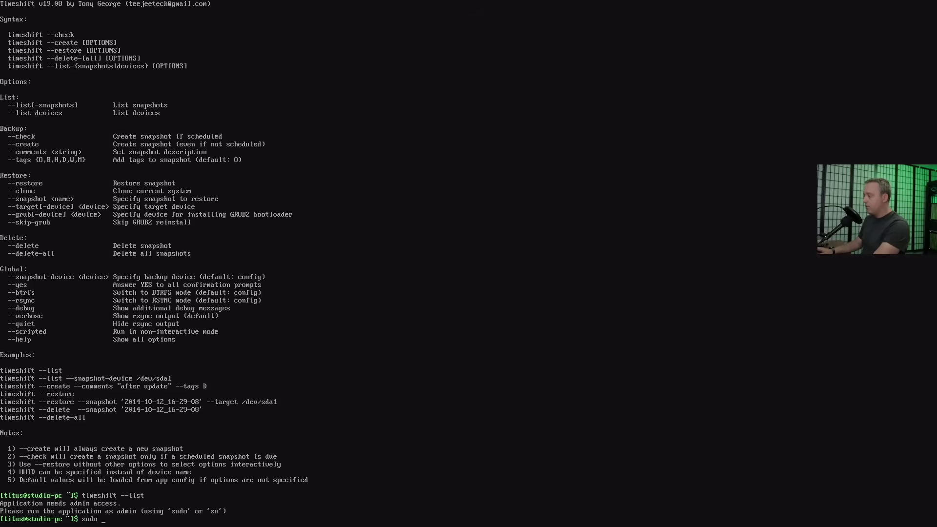
{"action": "type", "text": "timeshift --list"}
{"action": "key", "text": "Return"}
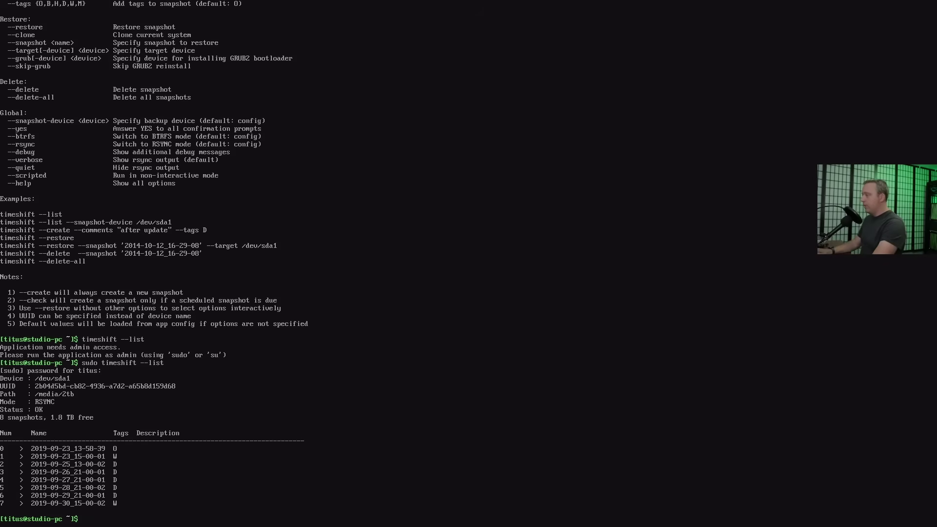
Step: Start an interactive restore with sudo timeshift --restore and abort it at the snapshot number prompt
{"action": "type", "text": "sudo t"}
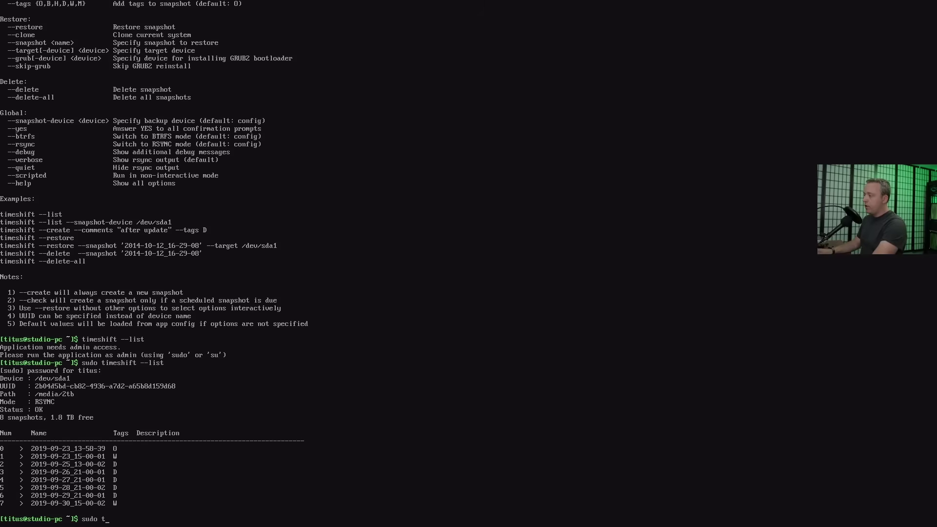
{"action": "type", "text": "imeshift --"}
{"action": "key", "text": "Tab"}
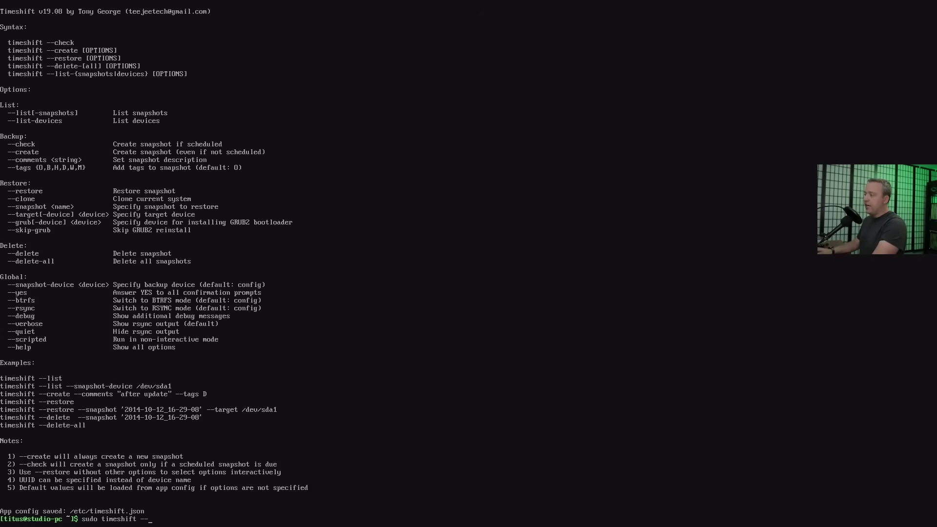
{"action": "type", "text": "restore"}
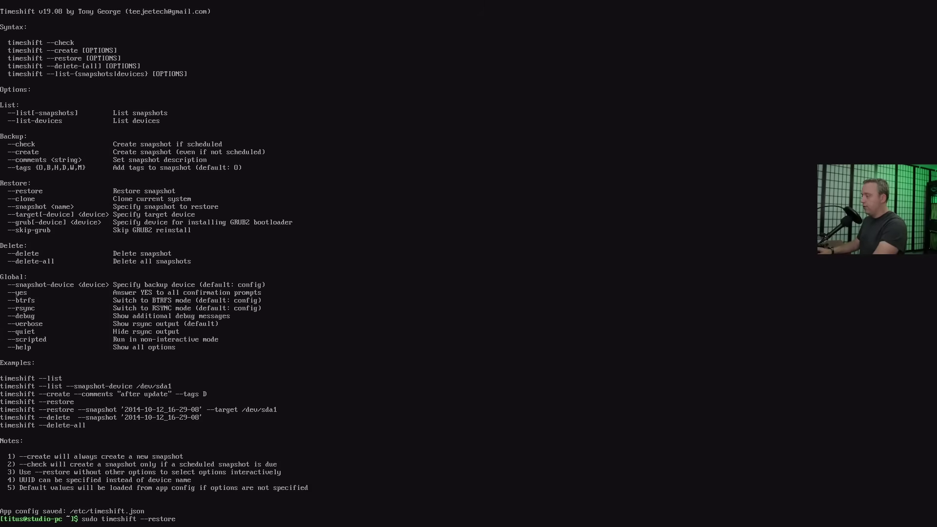
{"action": "key", "text": "Return"}
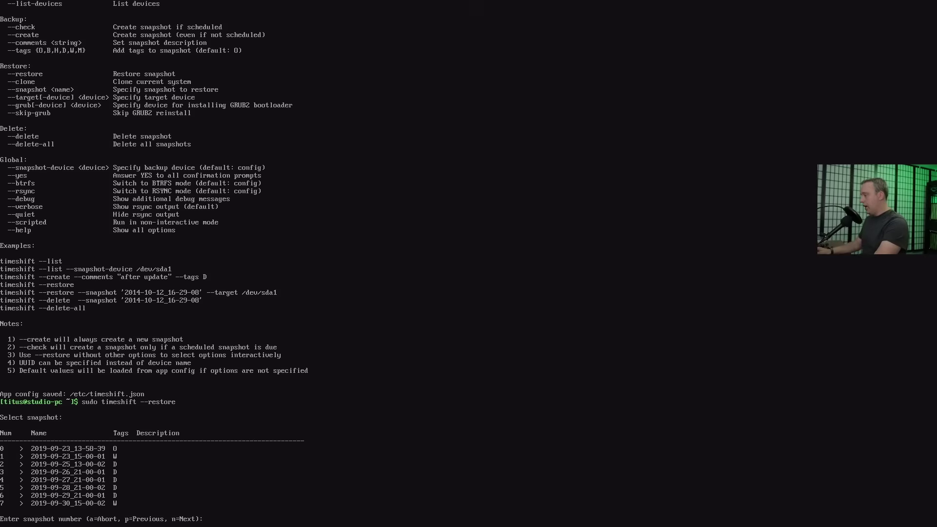
{"action": "type", "text": "7"}
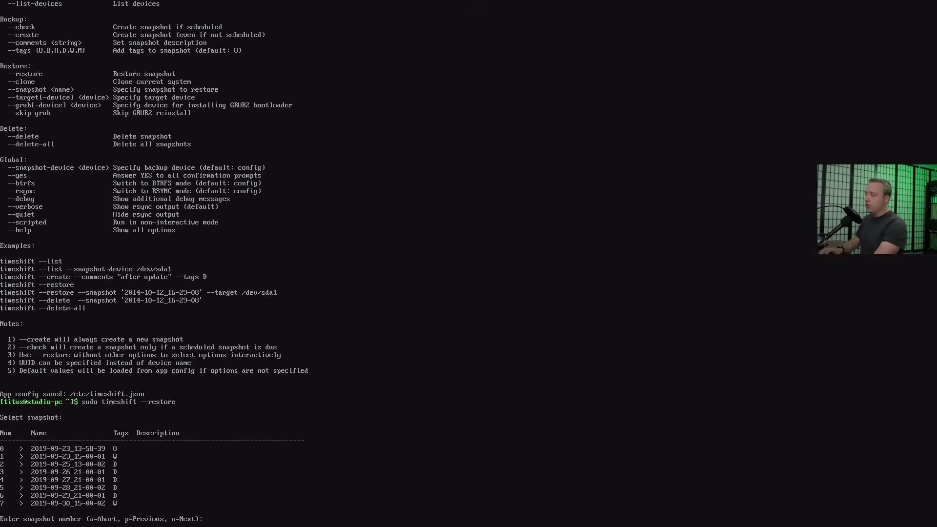
{"action": "key", "text": "ctrl+x"}
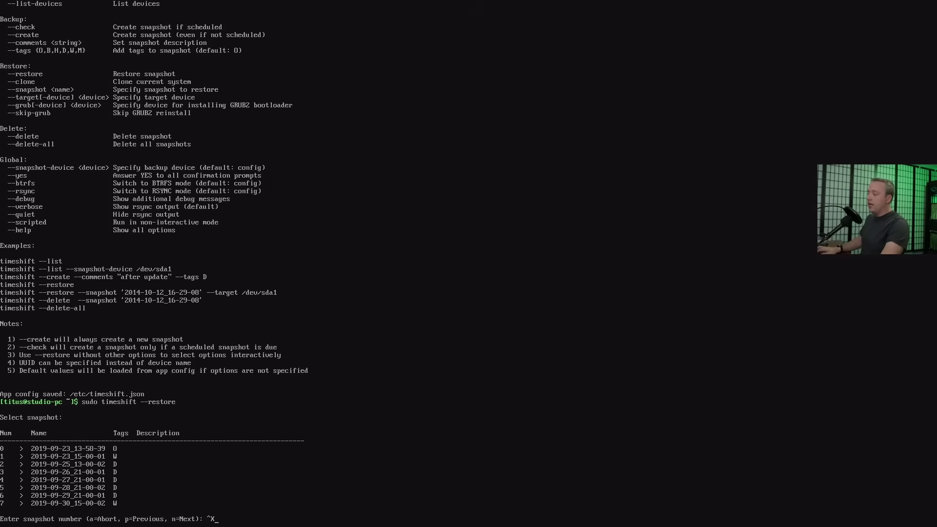
{"action": "key", "text": "ctrl+c"}
{"action": "key", "text": "Return"}
{"action": "key", "text": "Return"}
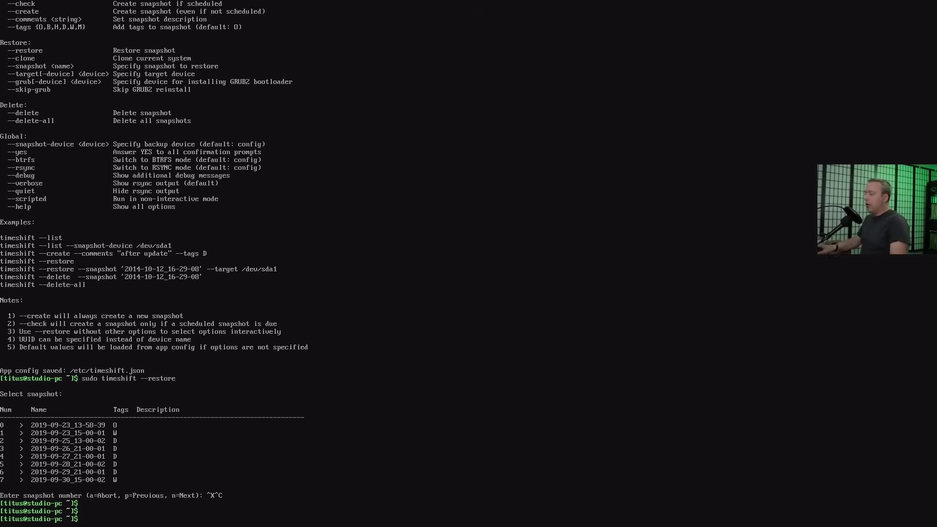
Step: Change to the Downloads directory and list its files with ll and the connected disks with sudo fdisk -l
{"action": "type", "text": "cd Downloads/"}
{"action": "key", "text": "Return"}
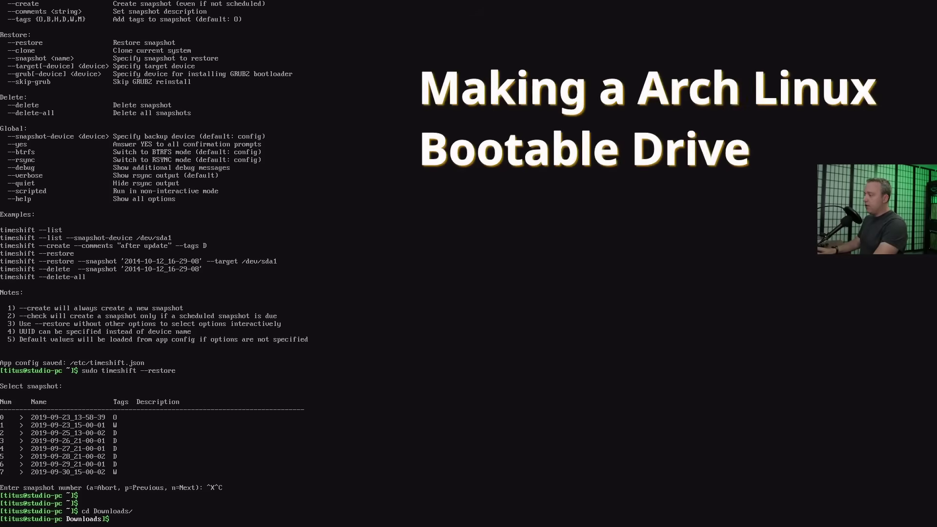
{"action": "type", "text": "ll"}
{"action": "key", "text": "Return"}
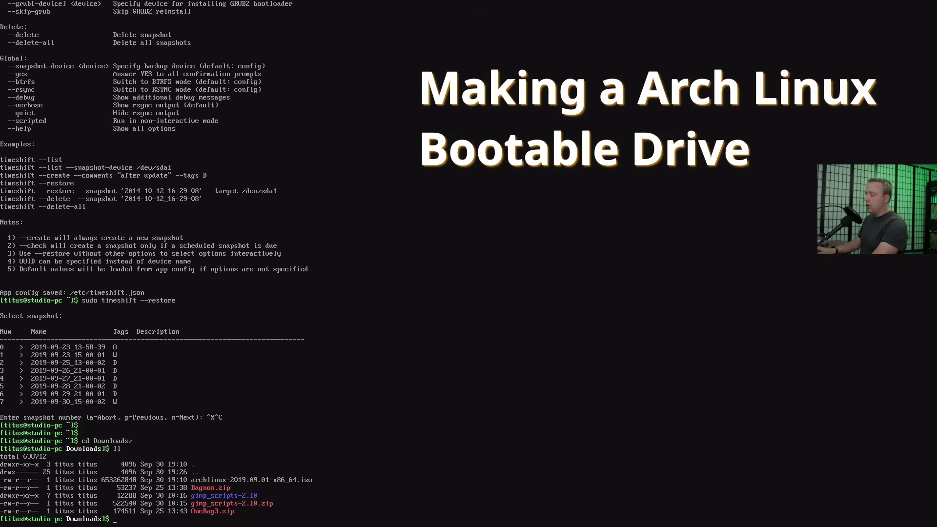
{"action": "type", "text": "sudo fdisk -l"}
{"action": "key", "text": "Return"}
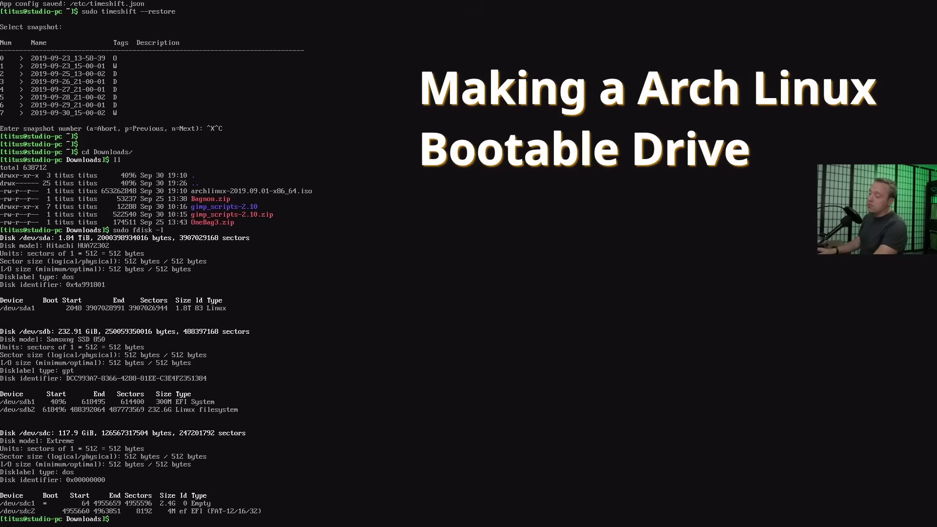
Step: Try to write archlinux-2019.09.01-x86_64.iso to /dev/sdc with dd as the regular user
{"action": "type", "text": "dd if="}
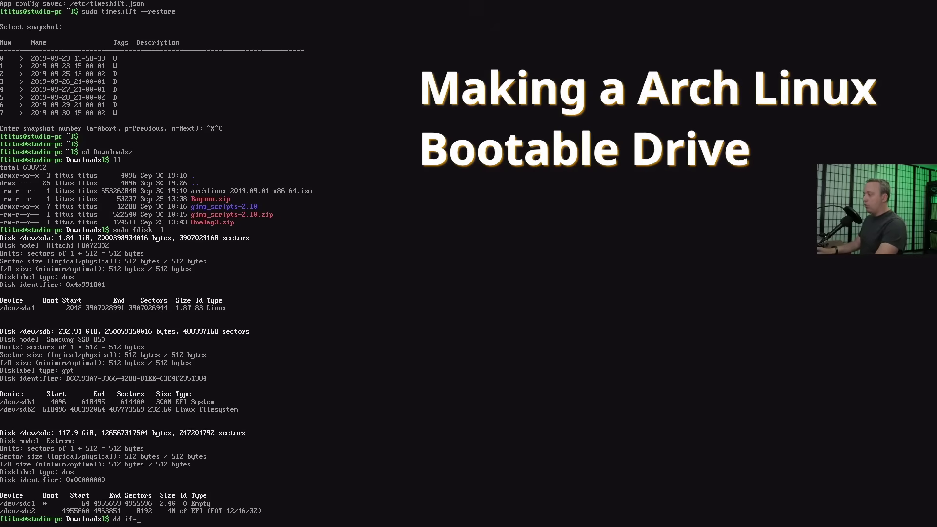
{"action": "type", "text": "ar"}
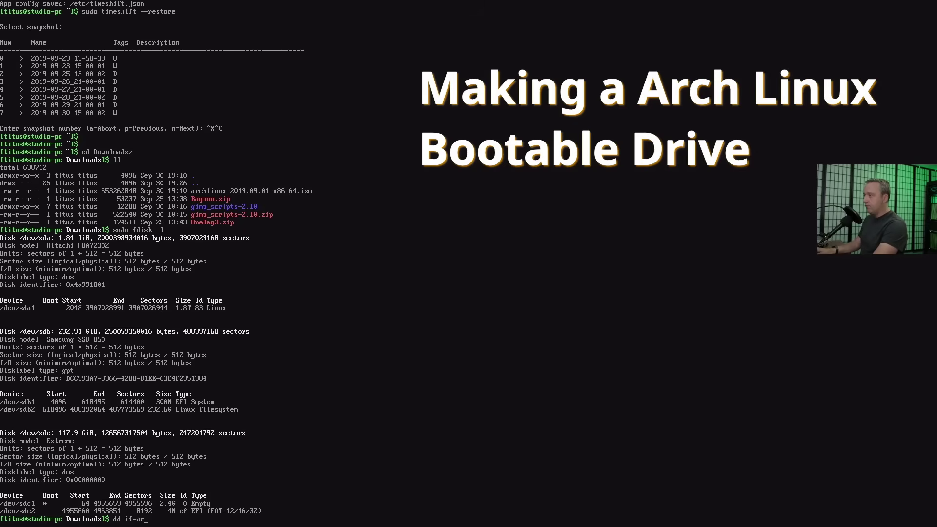
{"action": "key", "text": "Tab"}
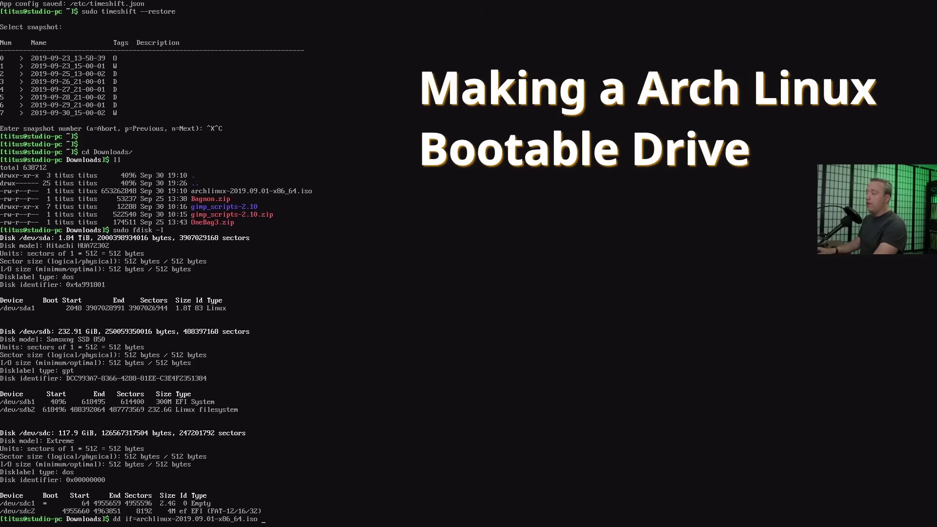
{"action": "type", "text": "of=/dev"}
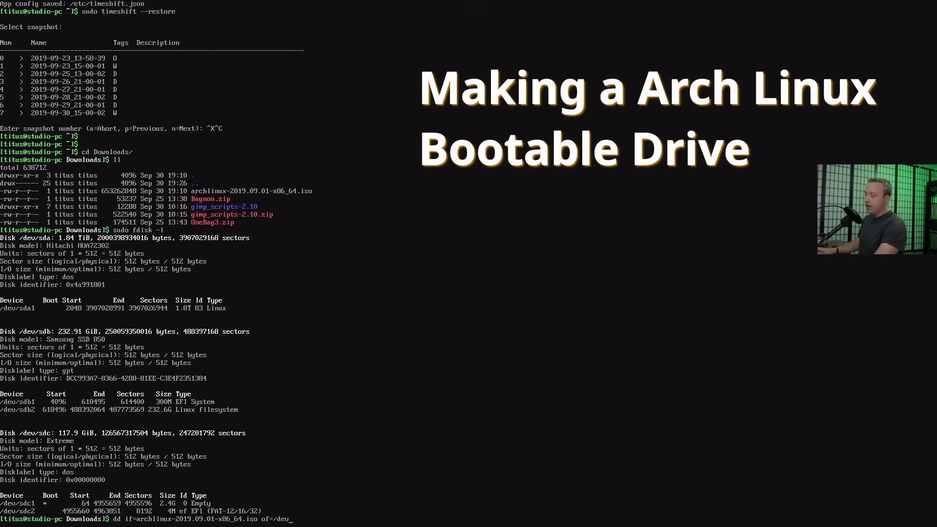
{"action": "type", "text": "/sdac"}
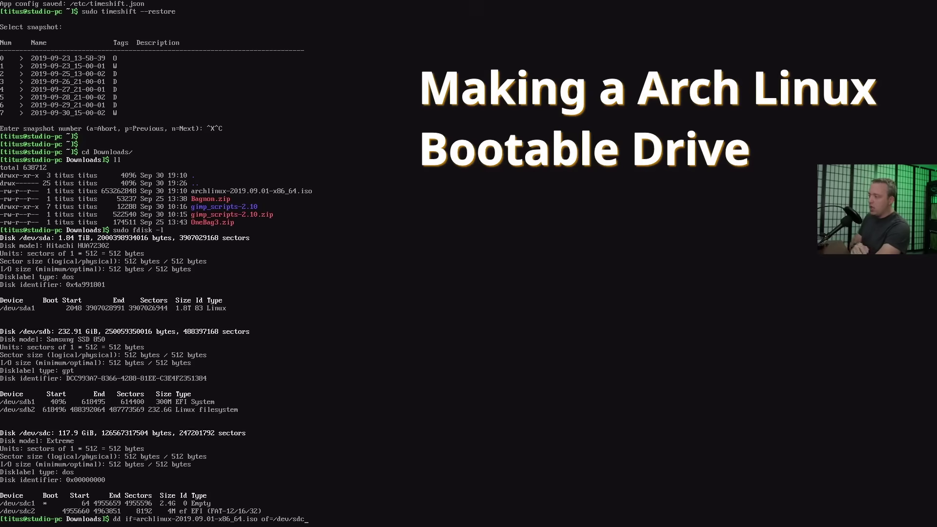
{"action": "key", "text": "Return"}
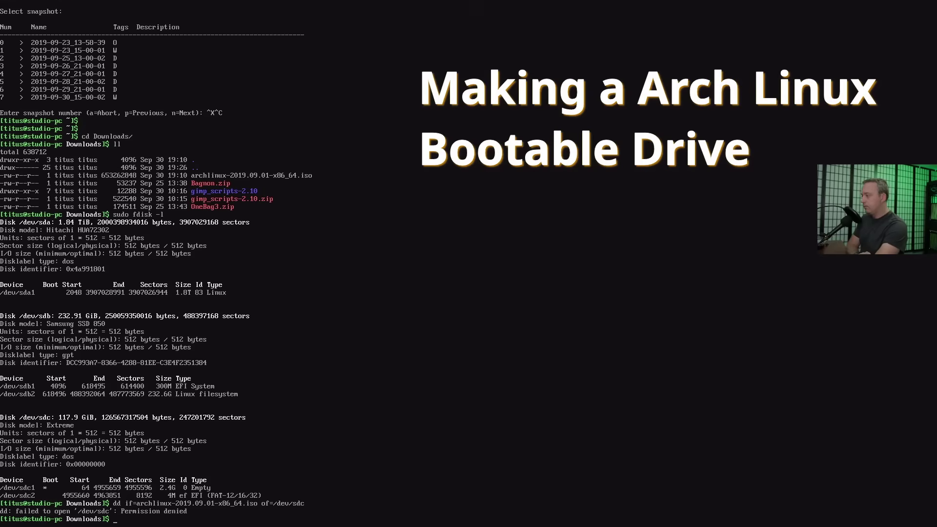
Step: Rerun the dd command with sudo to write the Arch Linux ISO to /dev/sdc
{"action": "key", "text": "Up"}
{"action": "key", "text": "Home"}
{"action": "type", "text": "sudo"}
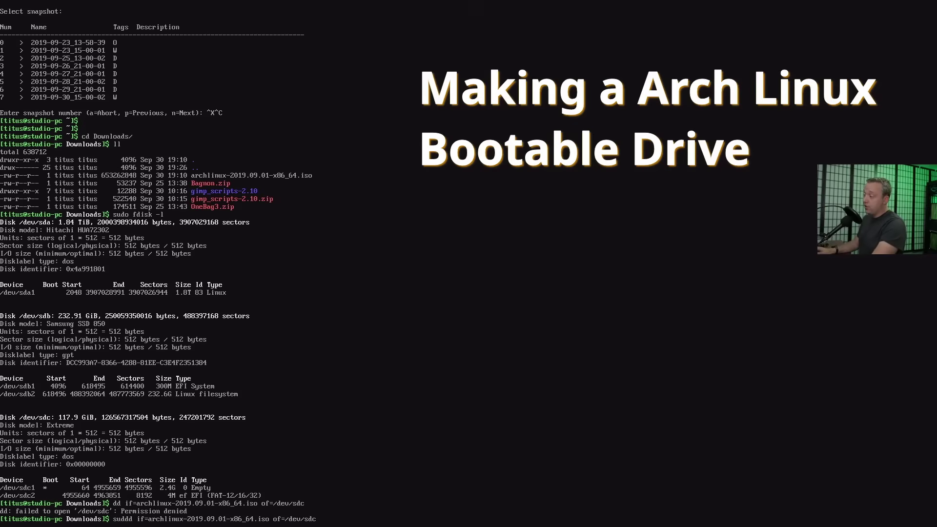
{"action": "key", "text": "Return"}
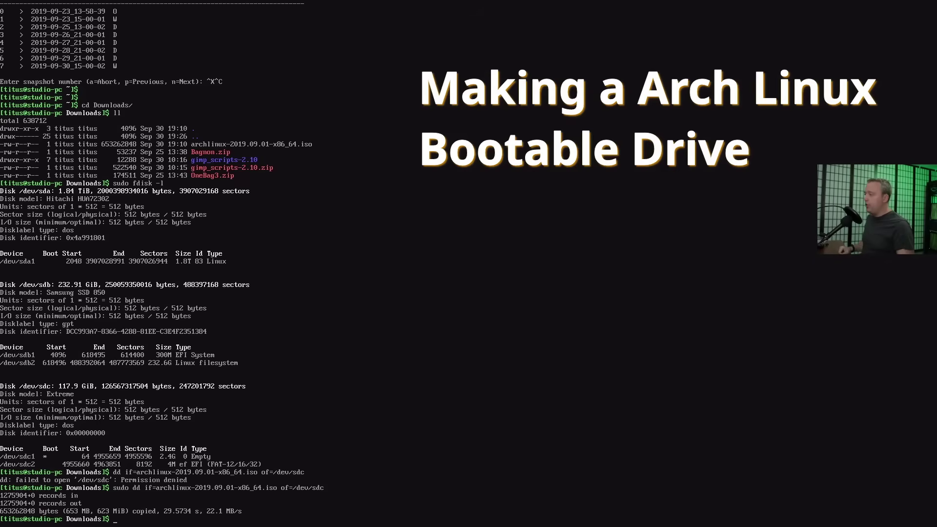
Step: Reboot the machine with sudo reboot
{"action": "type", "text": "sudo"}
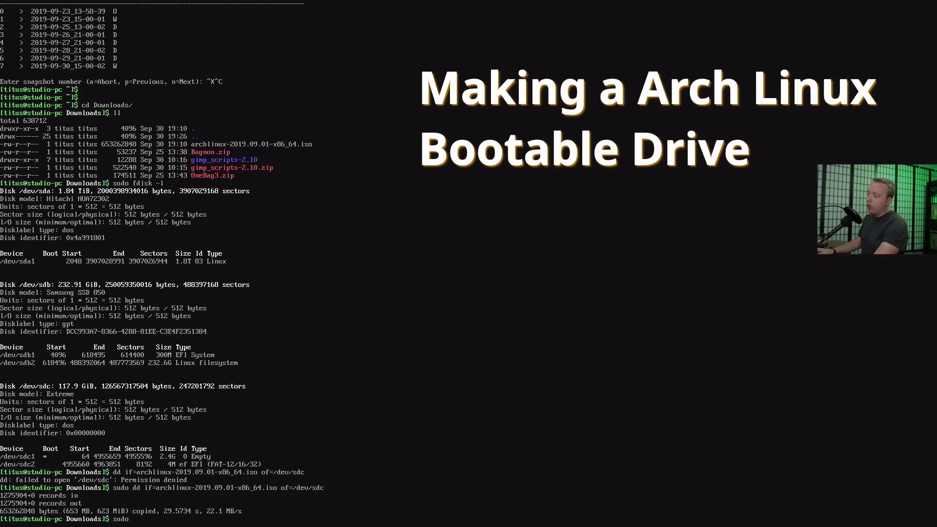
{"action": "type", "text": " reboot"}
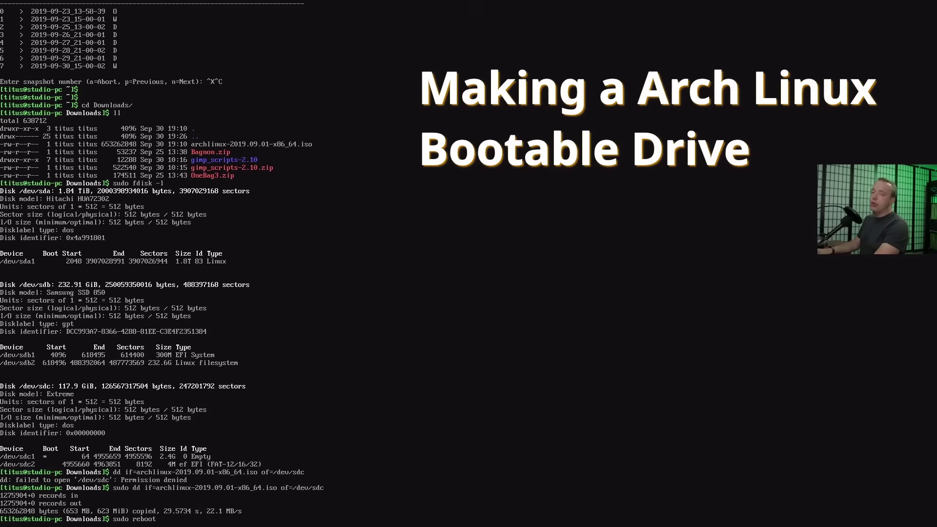
{"action": "key", "text": "Return"}
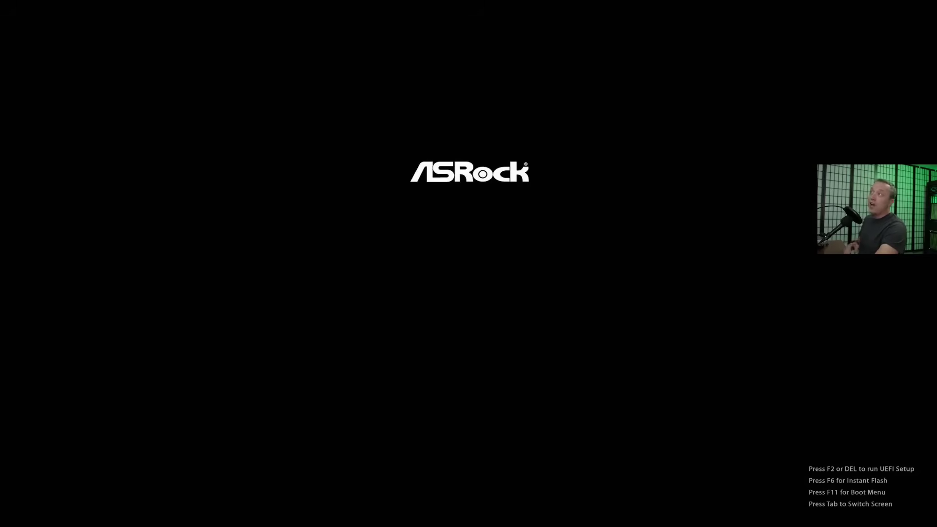
Step: Open the firmware's boot device selection and boot from the USB: SanDisk drive
{"action": "key", "text": "F11"}
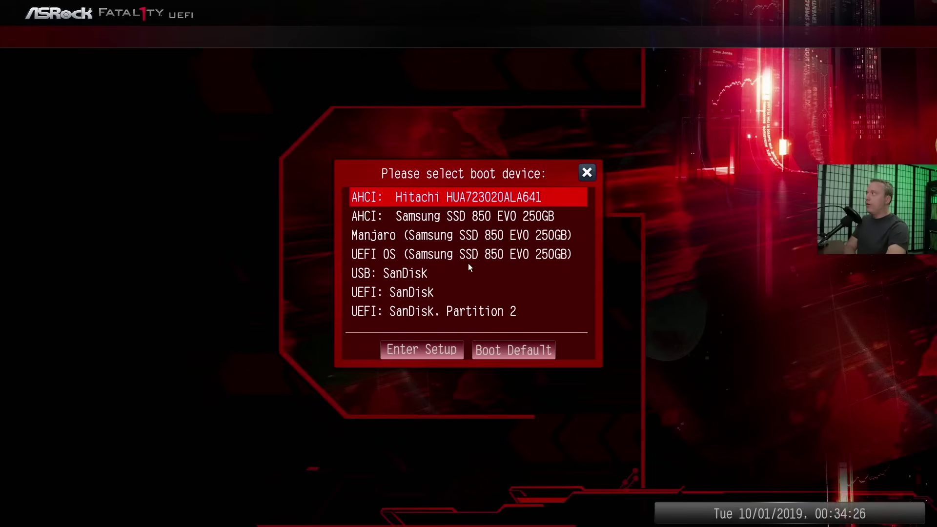
{"action": "key", "text": "Down"}
{"action": "key", "text": "Down"}
{"action": "key", "text": "Down"}
{"action": "key", "text": "Down"}
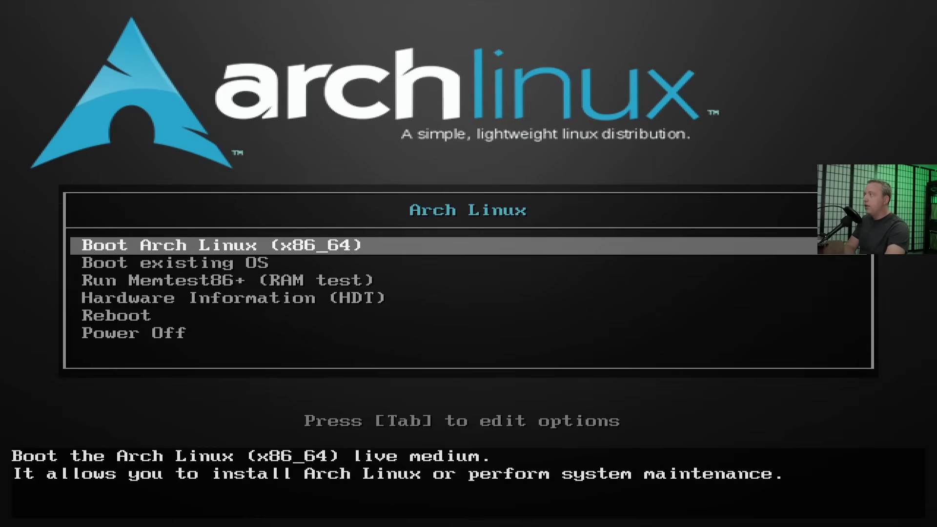
Step: Start the live medium with the Boot Arch Linux (x86_64) entry
{"action": "key", "text": "Down"}
{"action": "key", "text": "Up"}
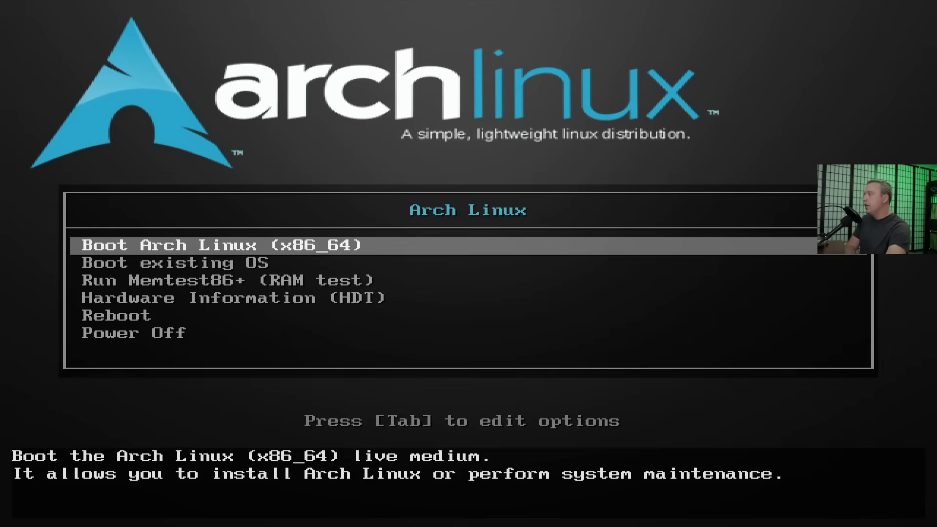
{"action": "key", "text": "Return"}
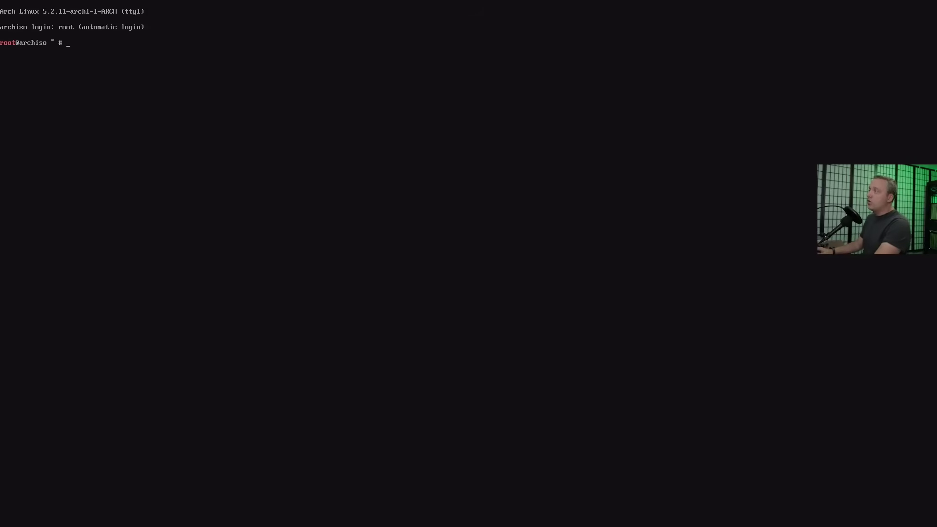
Step: List the disks with fdisk -l and mount the Linux filesystem partition /dev/sdb2 at /mnt
{"action": "type", "text": "disk -l"}
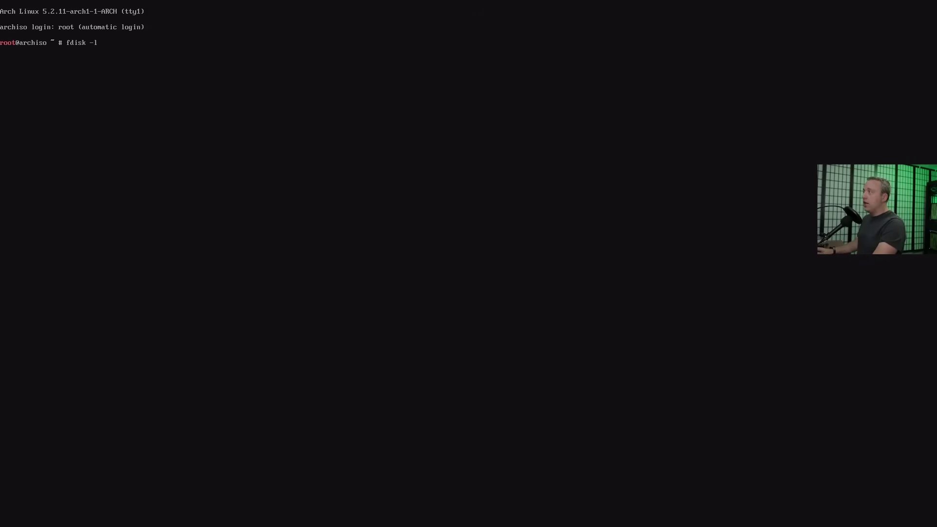
{"action": "key", "text": "Return"}
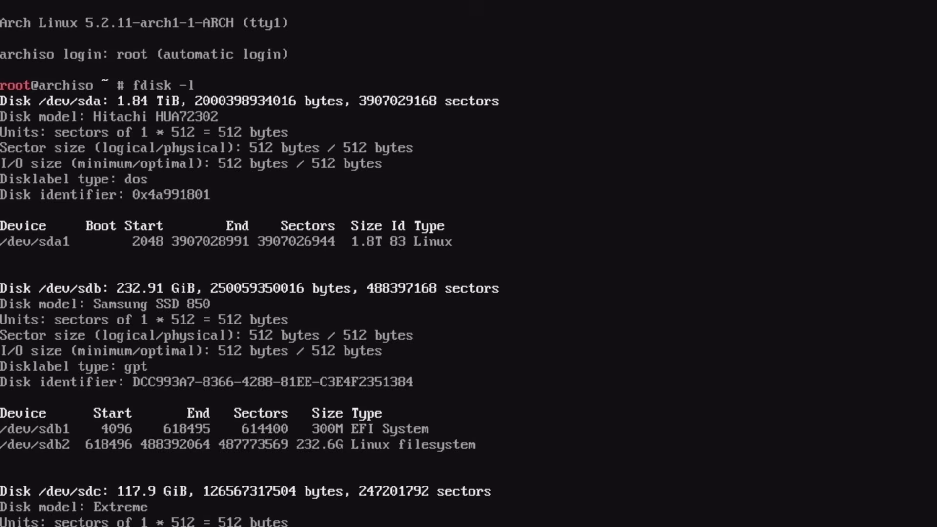
{"action": "type", "text": "mount"}
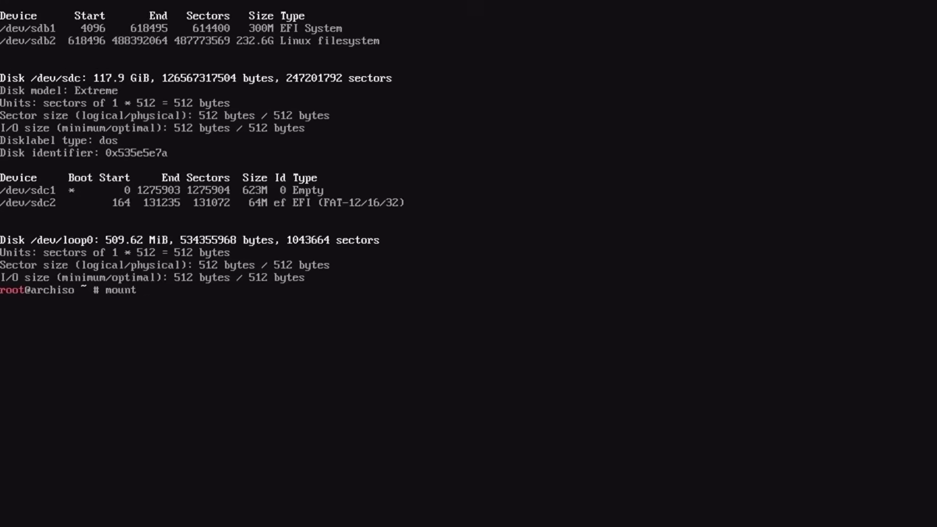
{"action": "type", "text": " /de"}
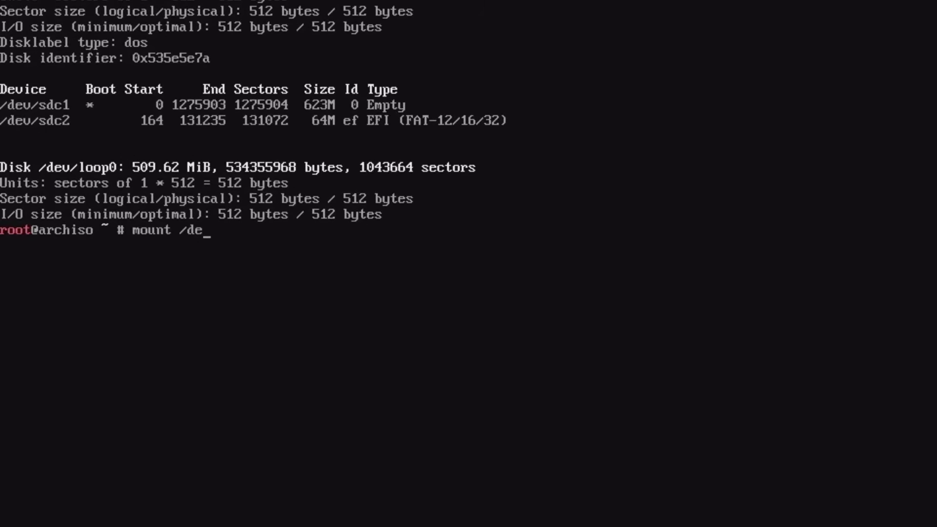
{"action": "type", "text": "v/sdb2 /mnt"}
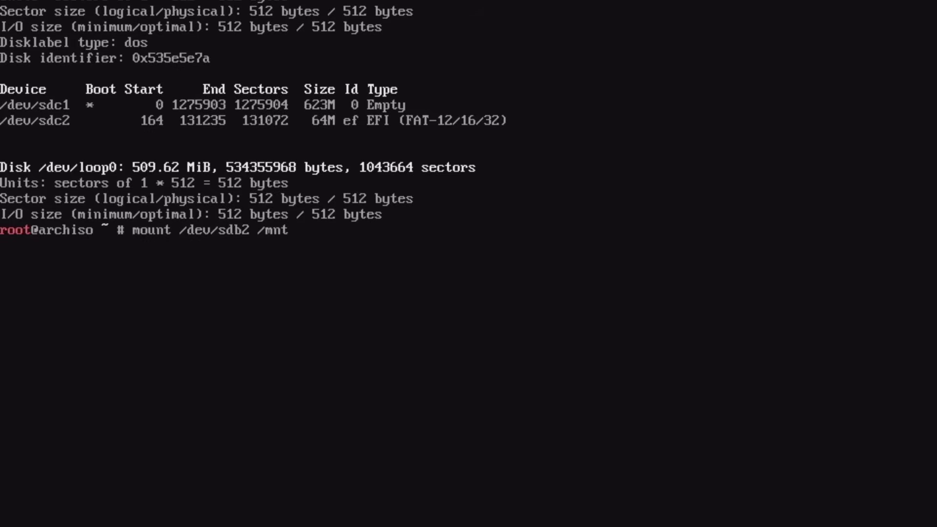
{"action": "key", "text": "Return"}
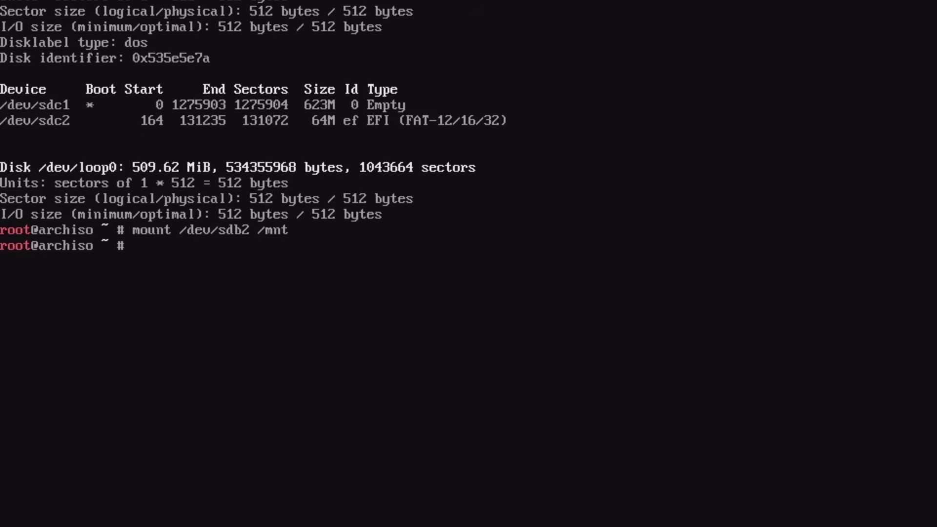
Step: Mount the EFI partition /dev/sdb1 at /mnt/boot
{"action": "type", "text": "mount /dev/"}
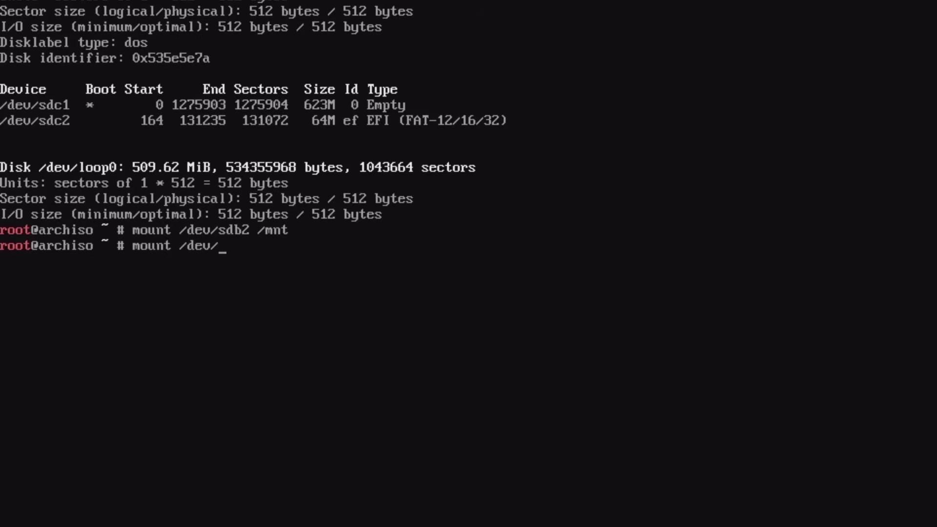
{"action": "type", "text": "sdb1 /mnt/boot/"}
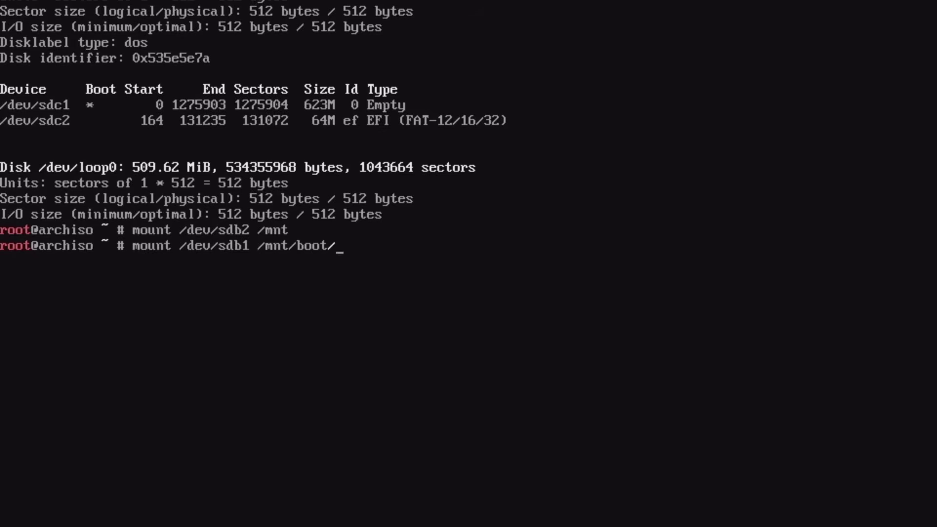
{"action": "key", "text": "Return"}
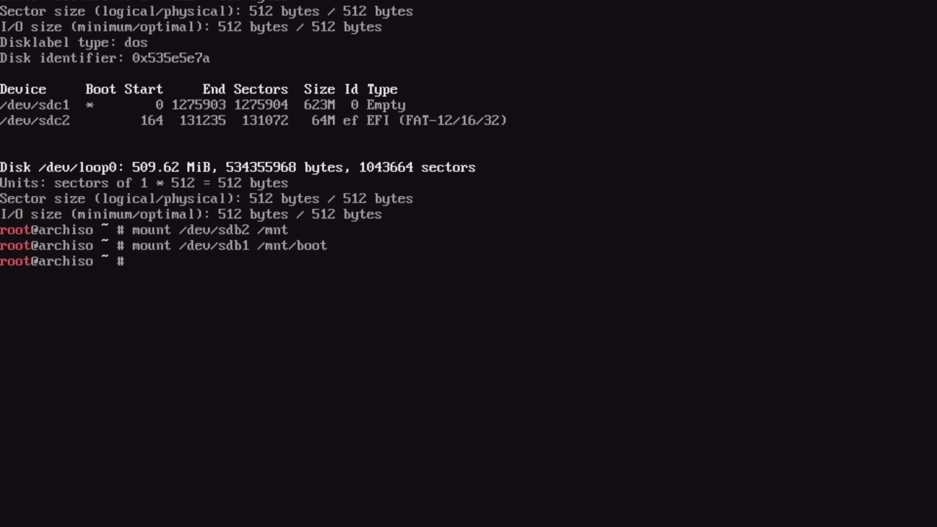
Step: Change to the /mnt directory and list its contents with ls
{"action": "type", "text": "cd /mnt"}
{"action": "key", "text": "Return"}
{"action": "type", "text": "ls"}
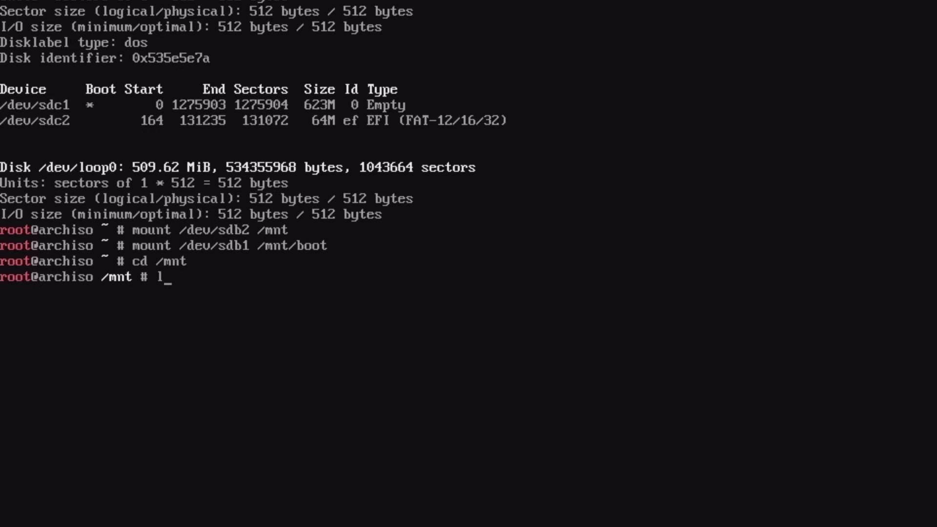
{"action": "key", "text": "Return"}
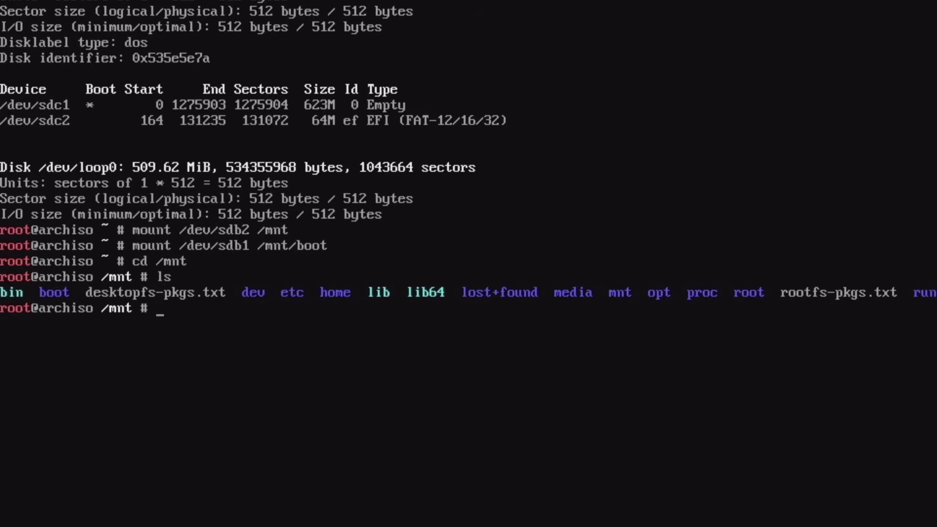
Step: Enter the installed system with chroot /mnt, list its root directory, and clear the screen
{"action": "type", "text": "chroot /mnt"}
{"action": "key", "text": "Return"}
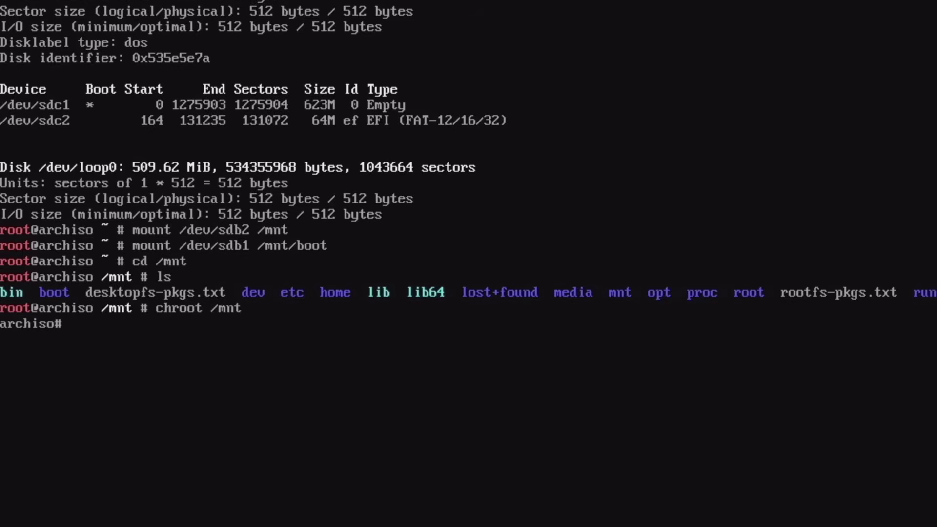
{"action": "type", "text": "ls"}
{"action": "key", "text": "Return"}
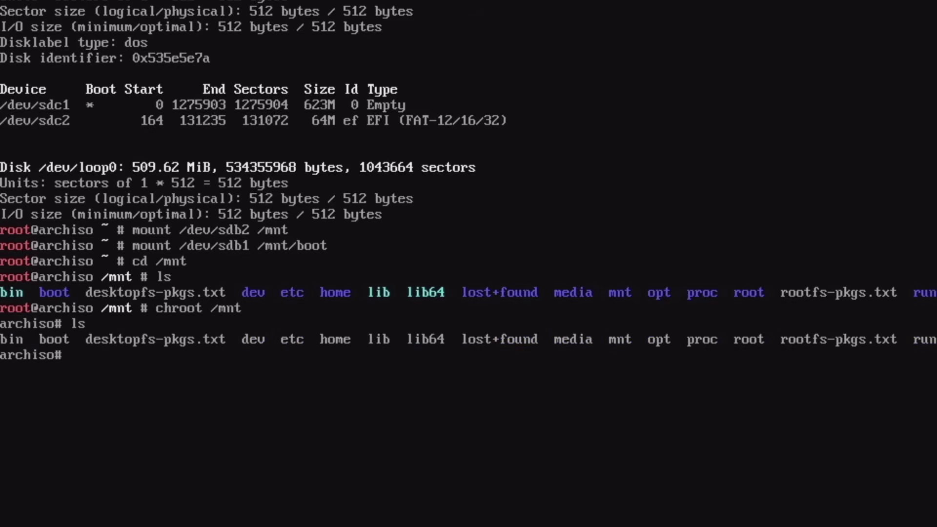
{"action": "key", "text": "ctrl+l"}
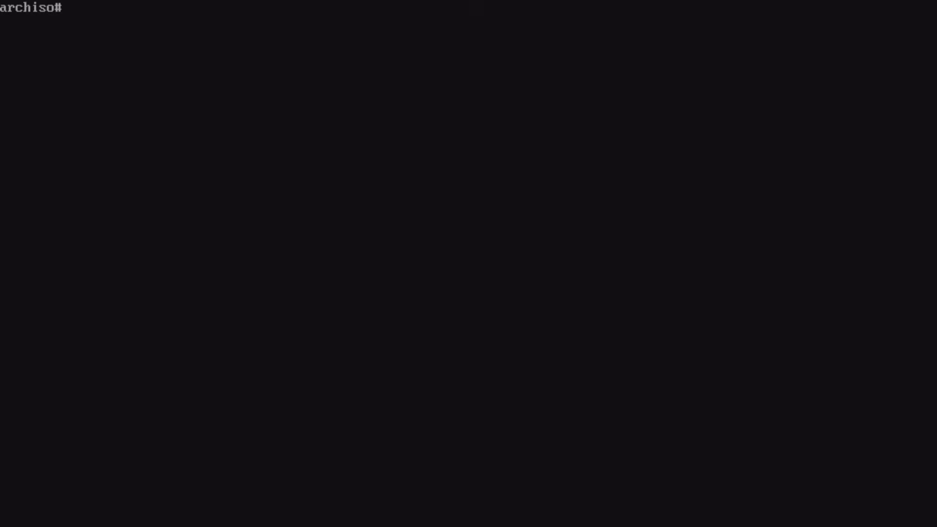
Step: List the explicitly installed packages with pacman -Qe and filter them with grep for calc
{"action": "type", "text": "pacman -Qe"}
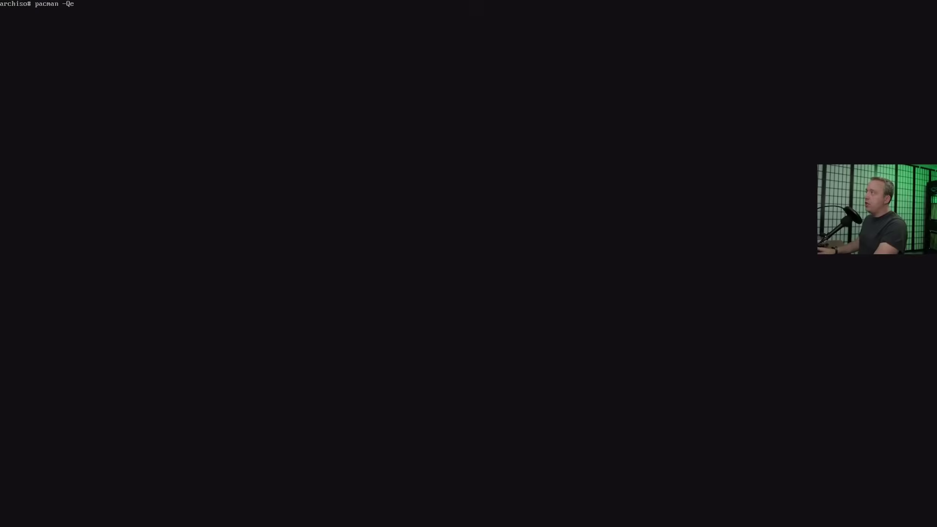
{"action": "key", "text": "Return"}
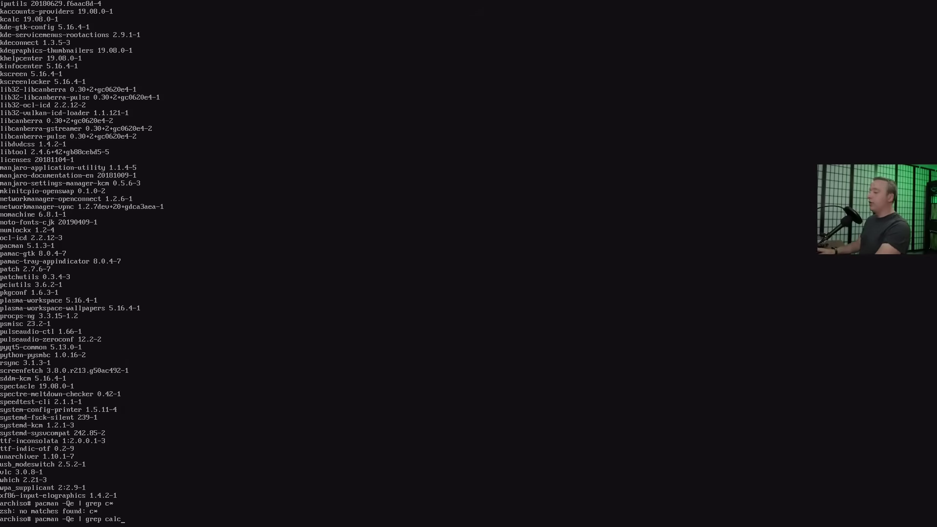
{"action": "key", "text": "Return"}
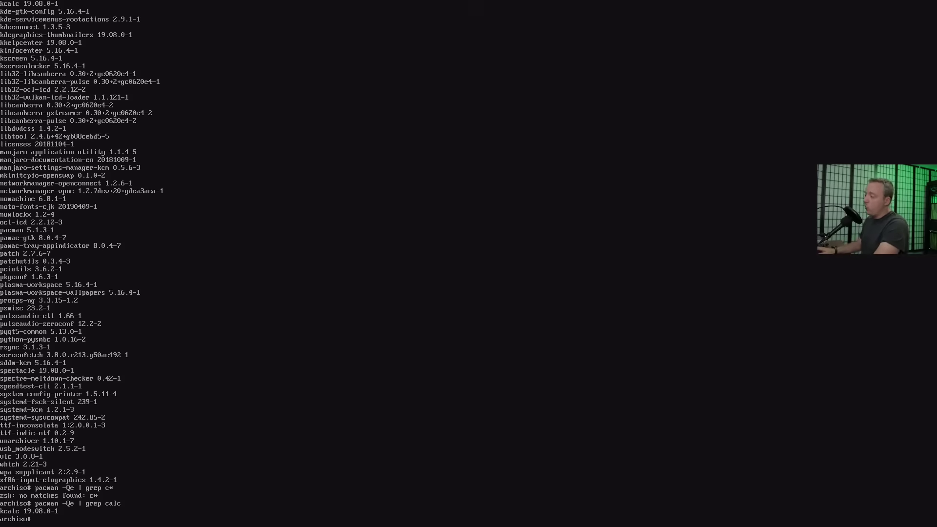
Step: Remove the screenfetch package with pacman -R and accept the removal
{"action": "type", "text": "pac"}
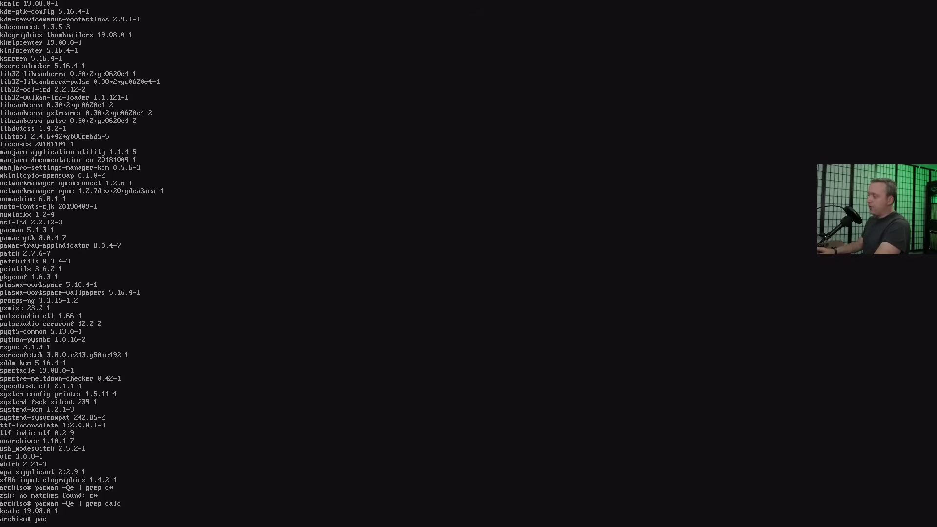
{"action": "type", "text": "man"}
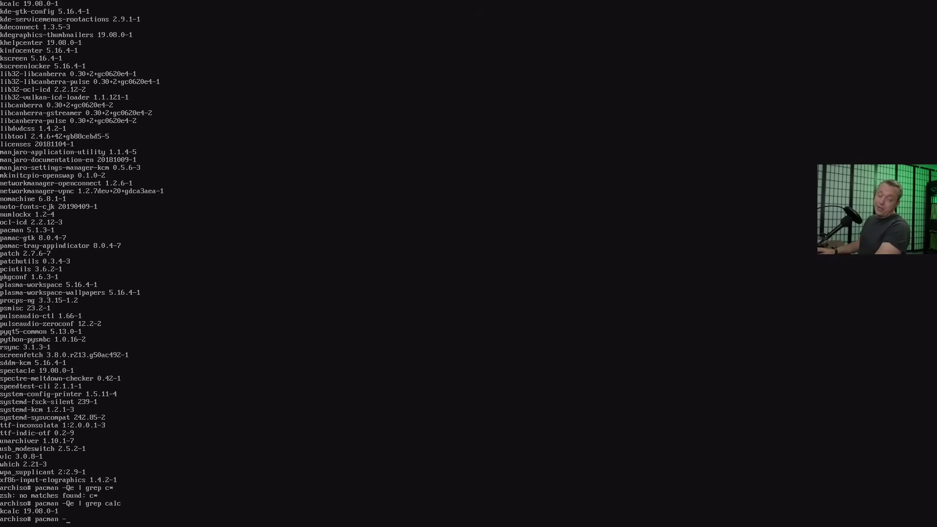
{"action": "type", "text": " -R"}
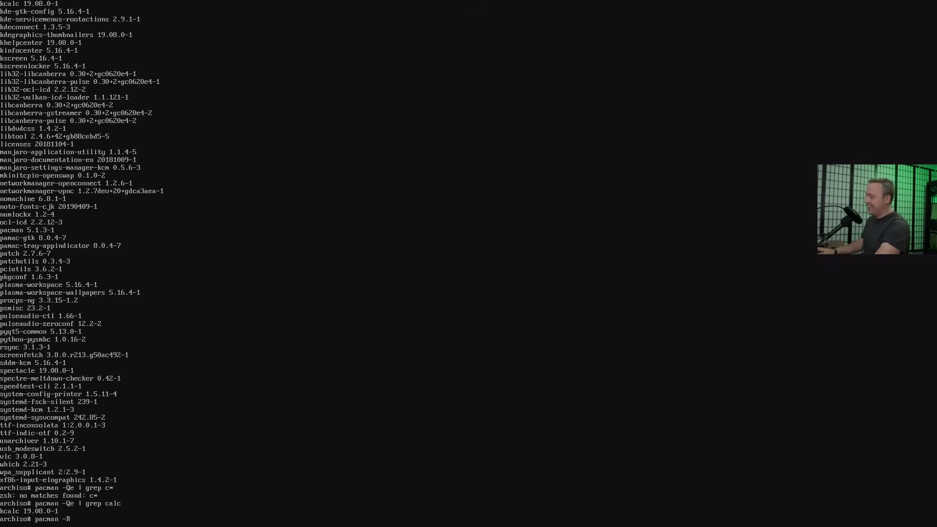
{"action": "type", "text": "R"}
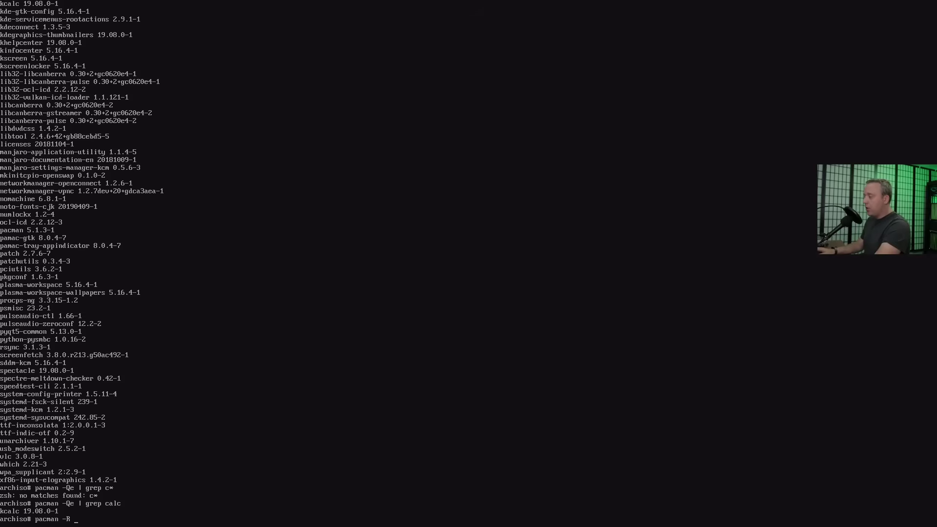
{"action": "type", "text": "screenfetch"}
{"action": "key", "text": "Return"}
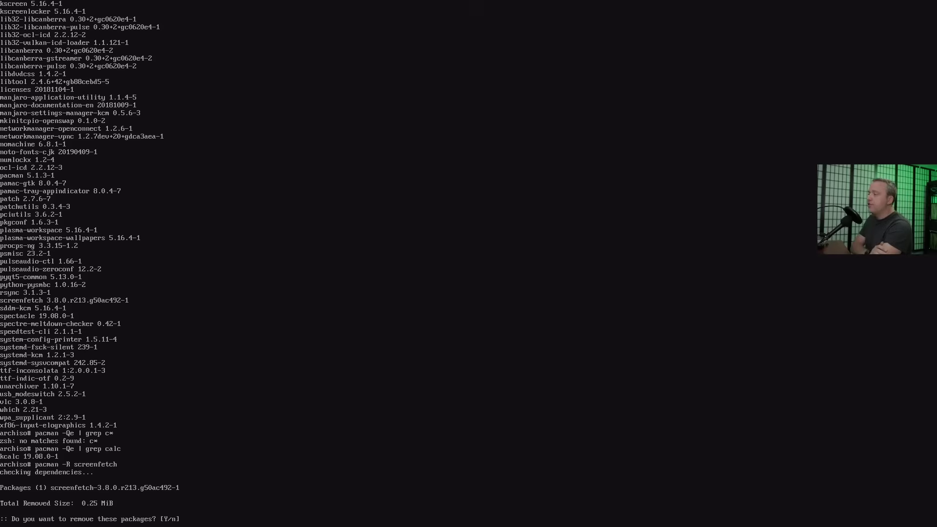
{"action": "key", "text": "Return"}
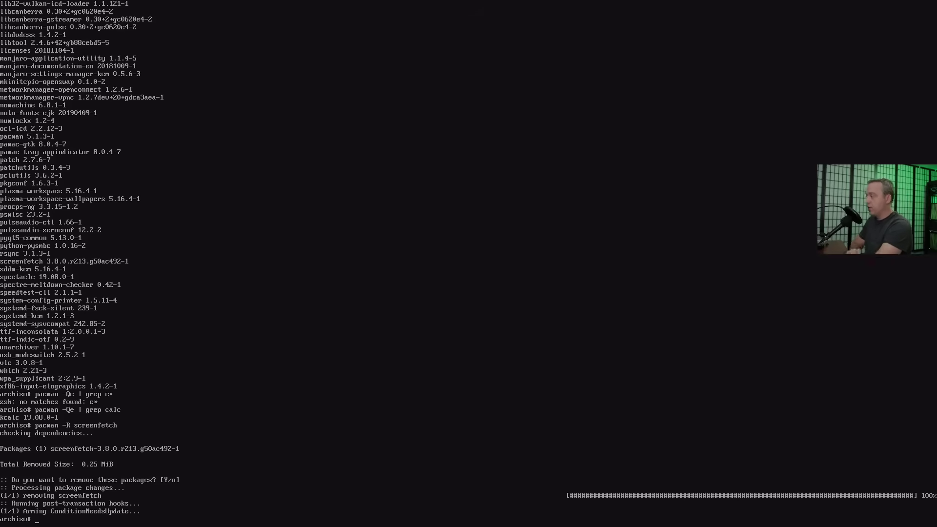
{"action": "type", "text": "reboot"}
{"action": "key", "text": "BackSpace"}
{"action": "key", "text": "BackSpace"}
{"action": "key", "text": "BackSpace"}
{"action": "key", "text": "BackSpace"}
{"action": "key", "text": "BackSpace"}
{"action": "key", "text": "BackSpace"}
Step: Leave the chroot with exit and try to unmount all filesystems with umount -a
{"action": "type", "text": "exit"}
{"action": "key", "text": "Return"}
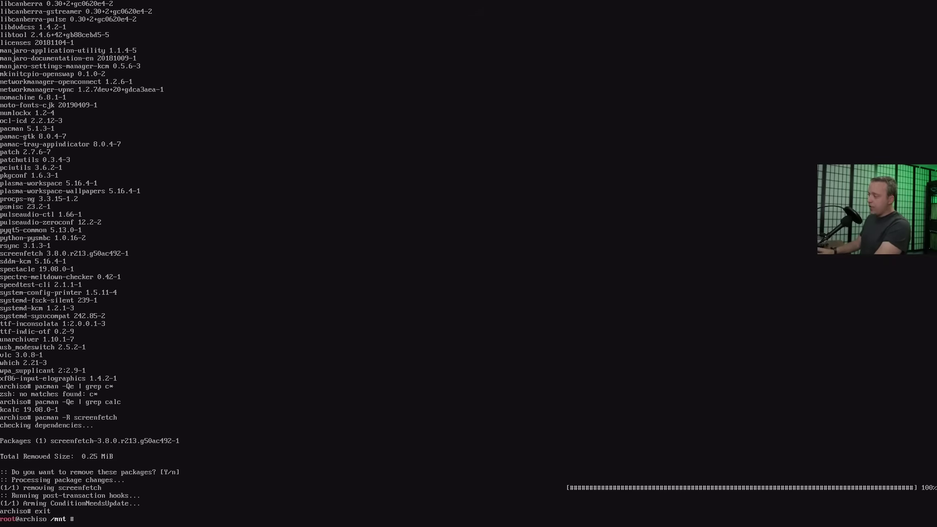
{"action": "type", "text": "umount -a"}
{"action": "key", "text": "Return"}
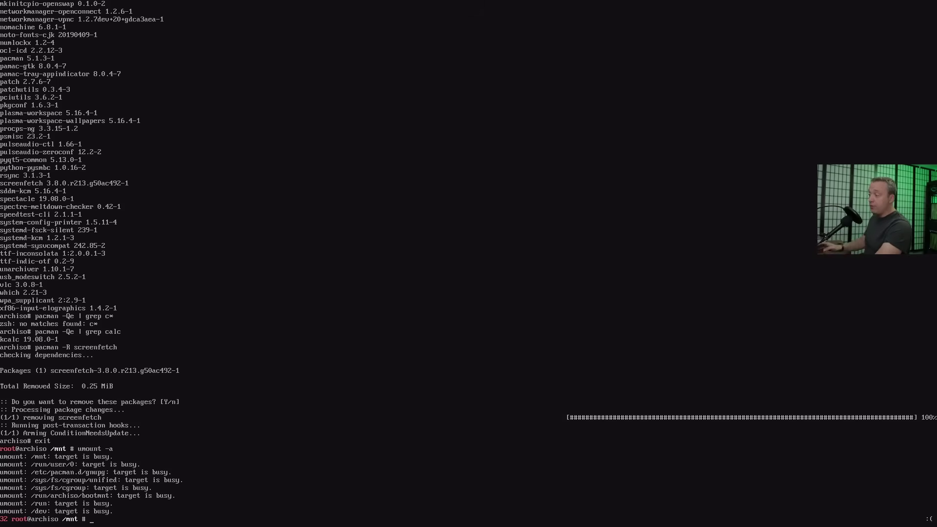
Step: Reboot into the installed Manjaro system with reboot and close the Barrier window on its desktop
{"action": "type", "text": "reboot"}
{"action": "key", "text": "Return"}
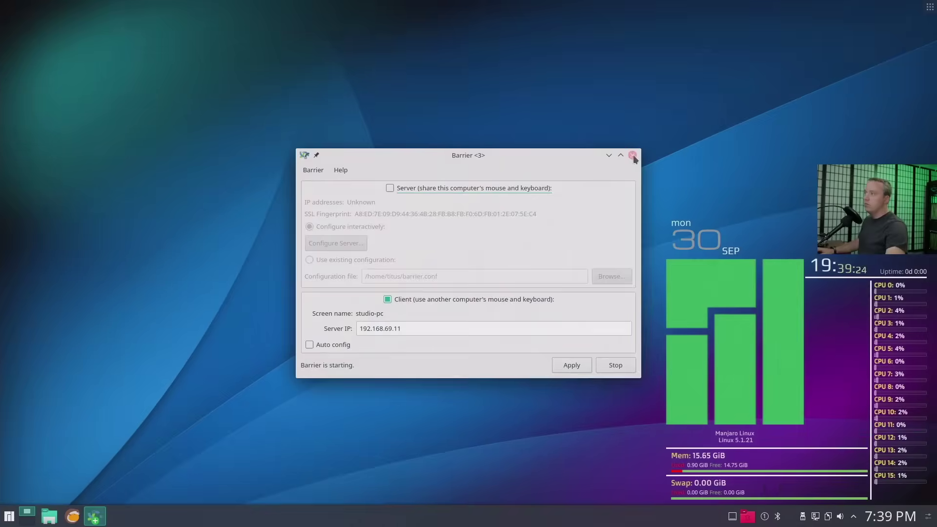
{"action": "left_click", "coordinate": [632, 155]}
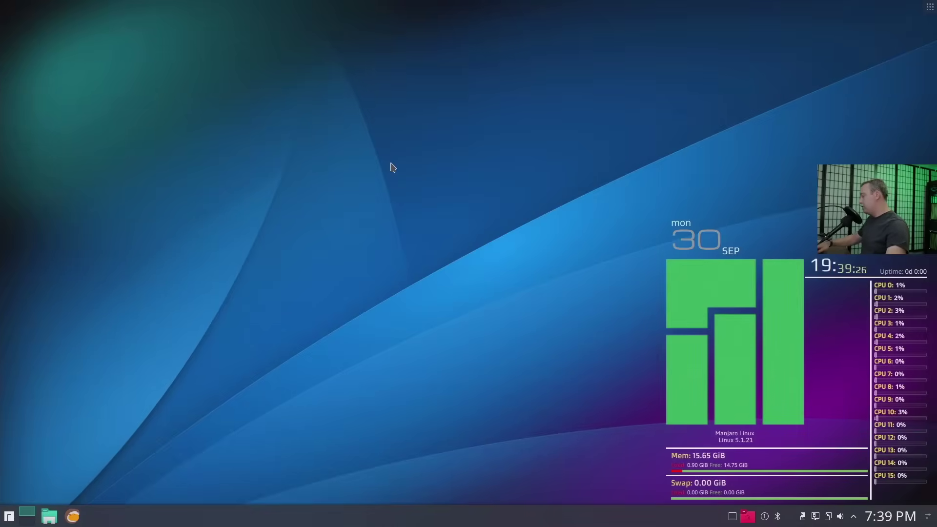
Step: Open a terminal and search the explicitly installed packages with pacman -Qe | grep screen
{"action": "key", "text": "ctrl+alt+t"}
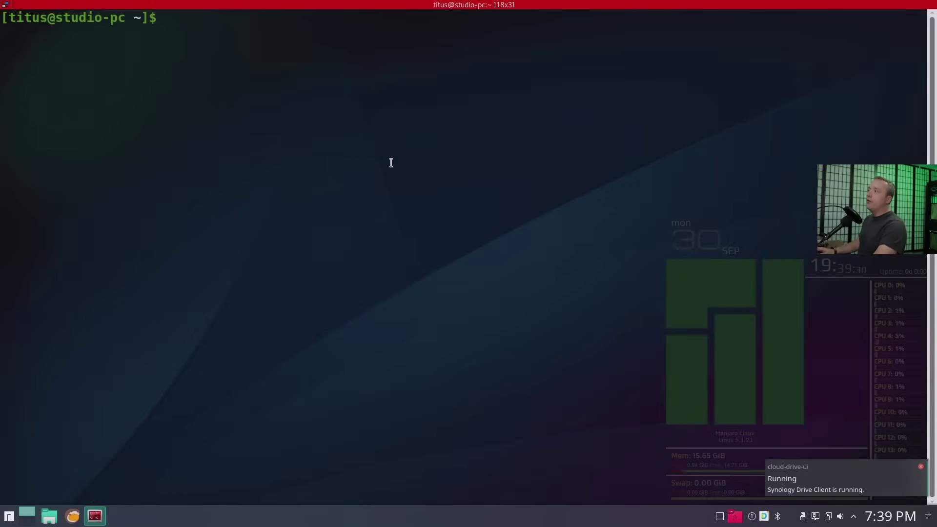
{"action": "type", "text": "pacman"}
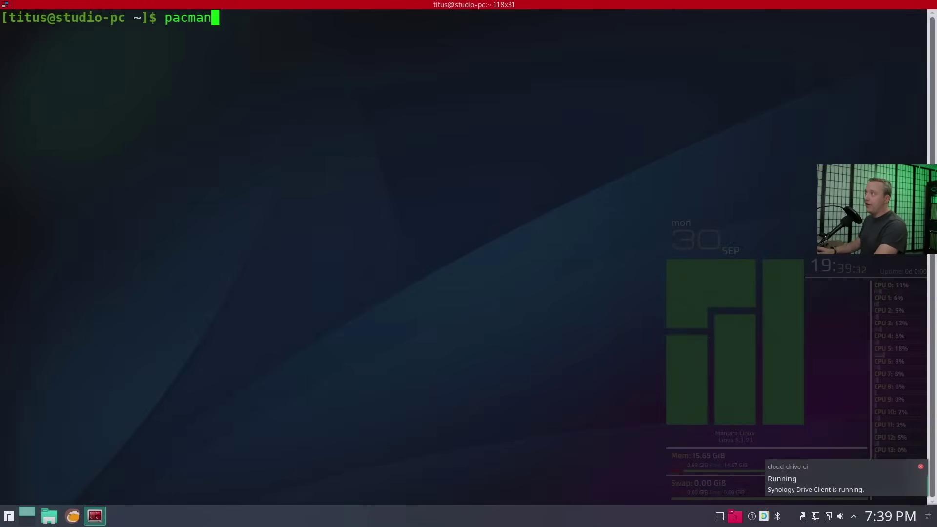
{"action": "type", "text": " -Qe |"}
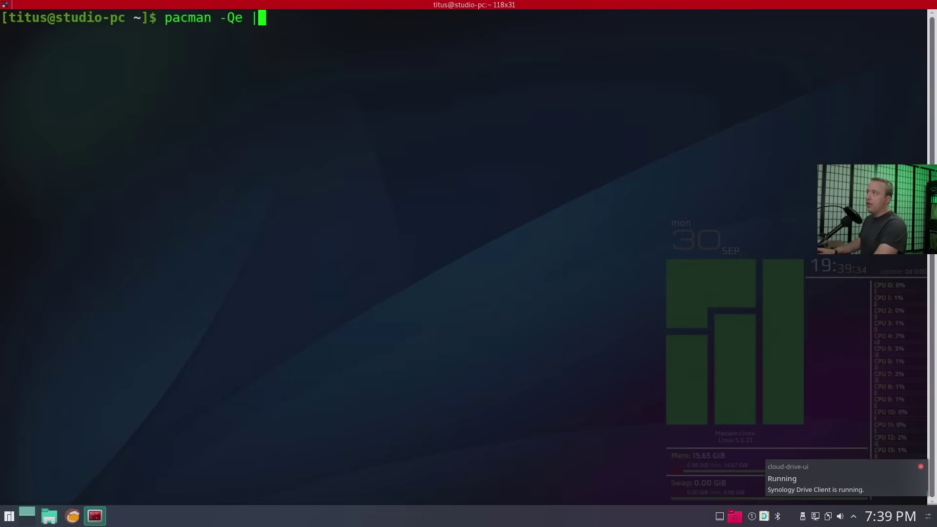
{"action": "type", "text": " grep scre"}
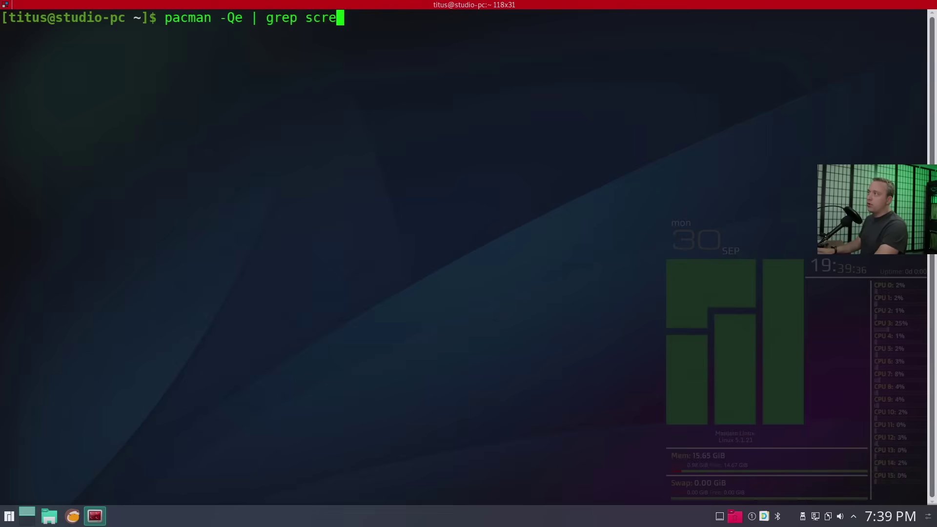
{"action": "type", "text": "en"}
{"action": "key", "text": "Return"}
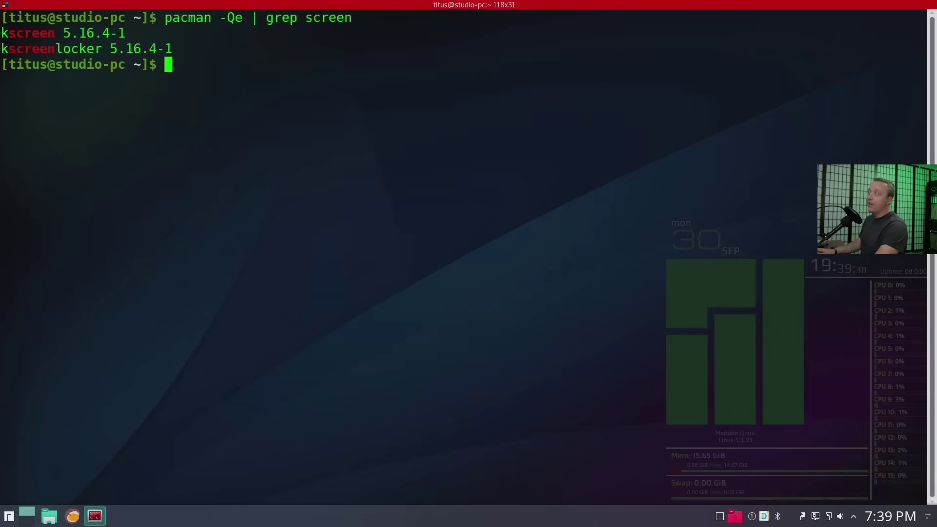